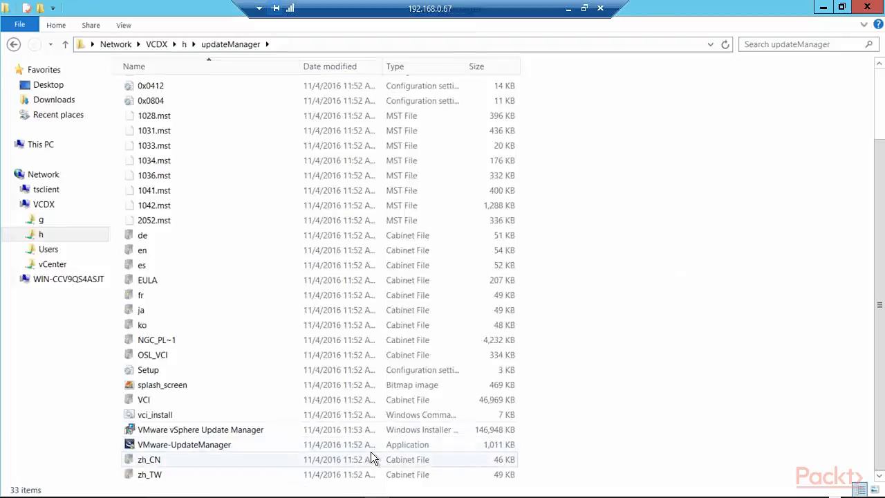
Step: Run the Update Manager installer as administrator in English and acknowledge the .NET 3.5 SP1 warning
right_click(199, 444)
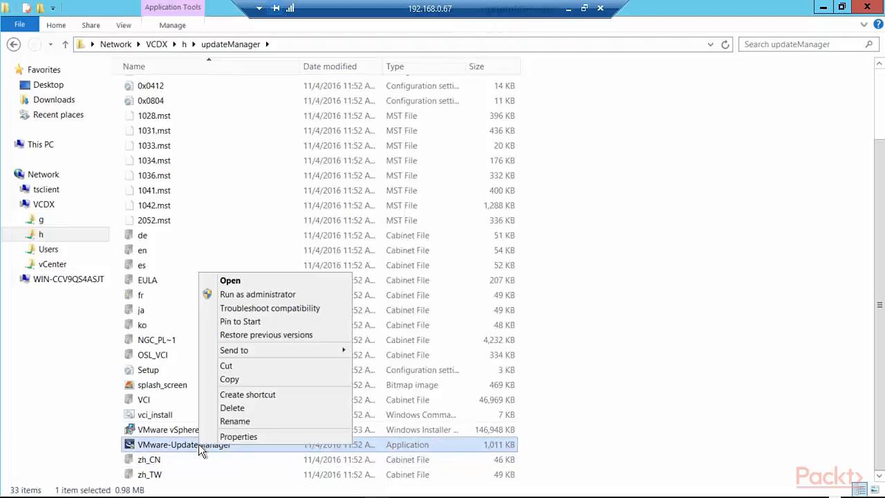
click(268, 293)
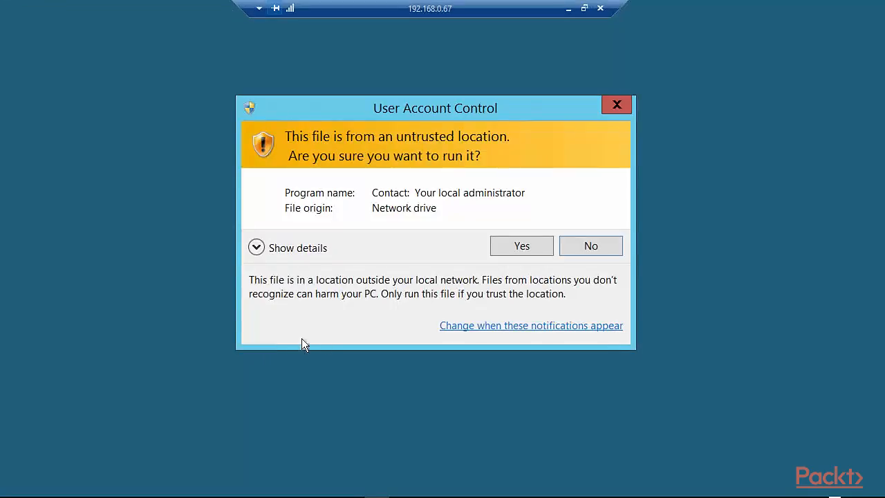
click(507, 244)
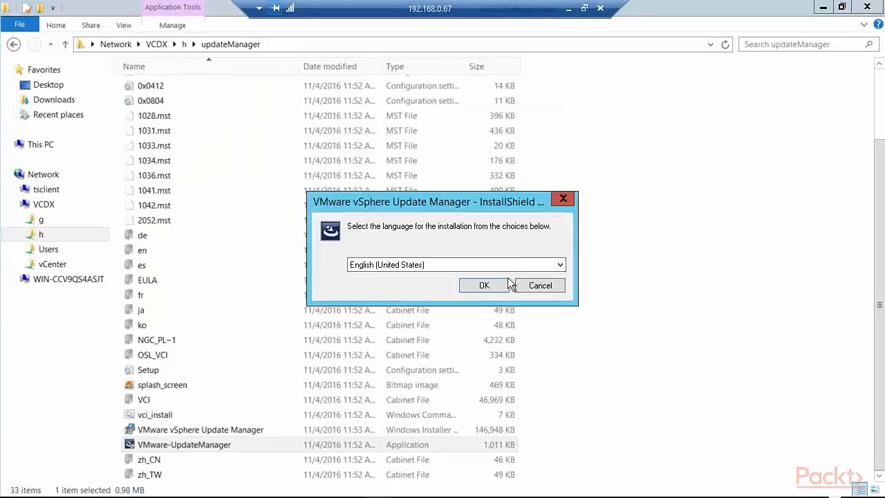
click(489, 289)
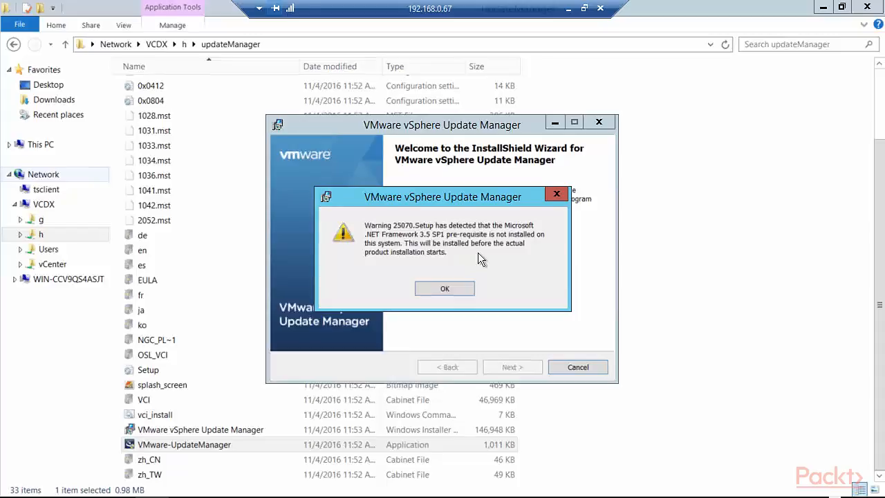
click(445, 284)
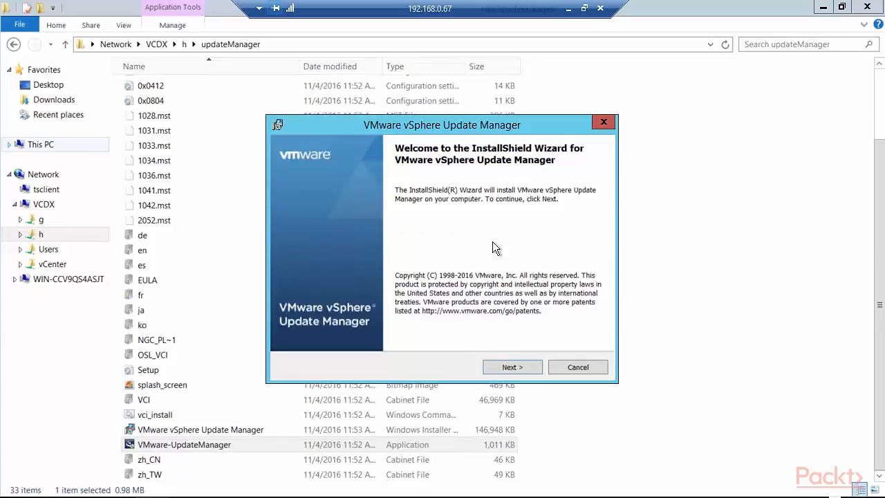
Step: Accept the licence terms, keep immediate update downloads, and submit the vCenter Server details
click(505, 369)
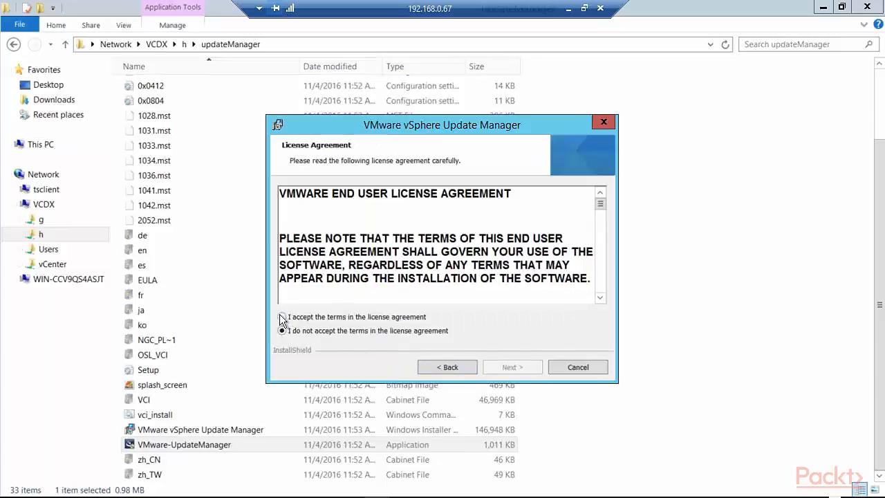
click(282, 317)
click(500, 367)
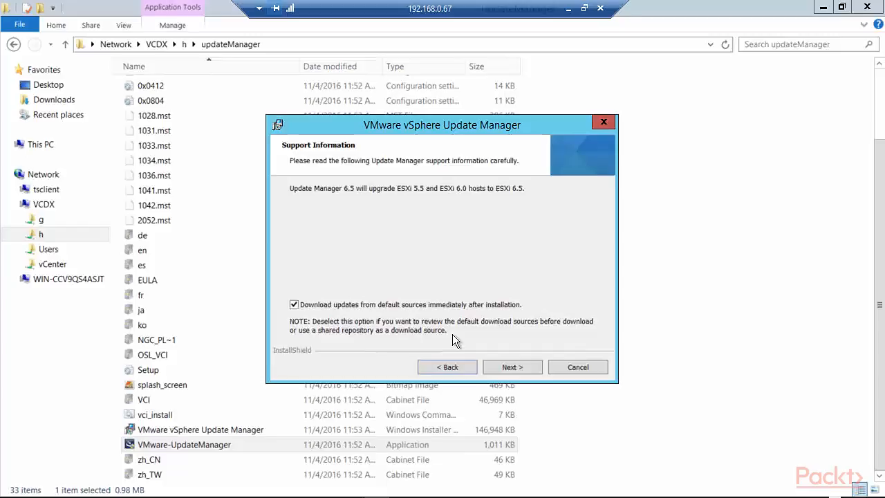
click(529, 369)
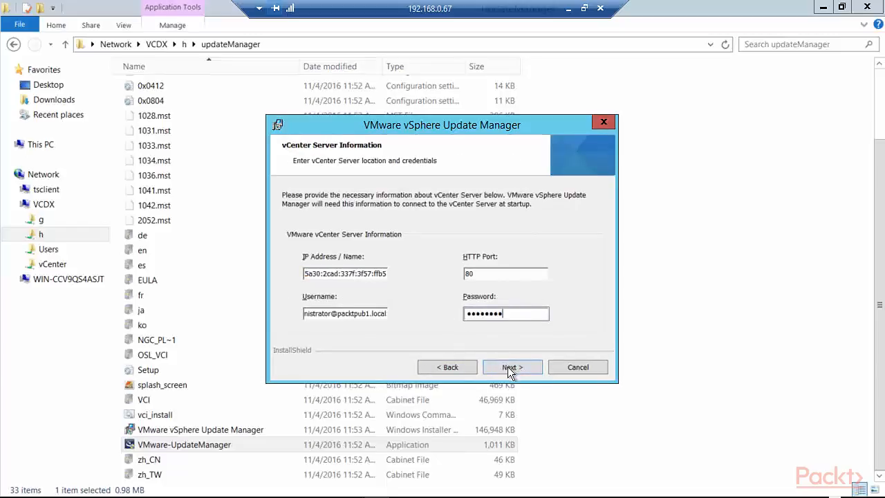
click(510, 367)
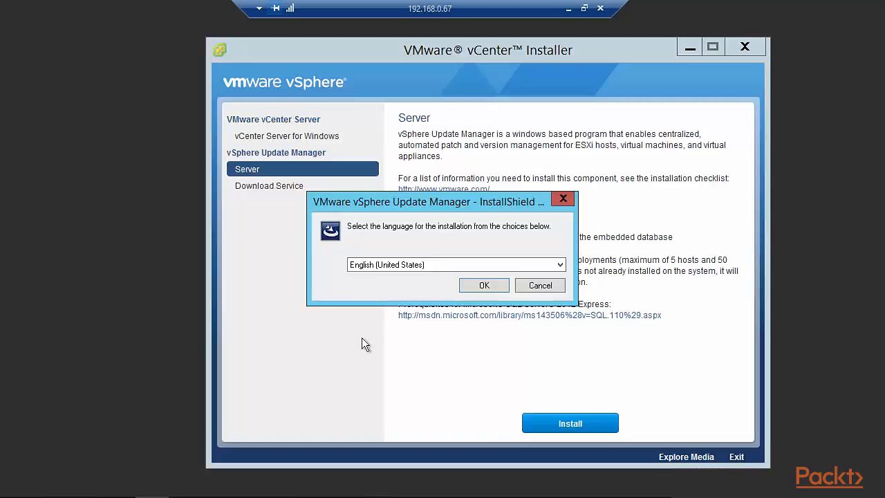
Step: Restart setup in English, accept the licence terms, and reach the Support Information page
click(487, 285)
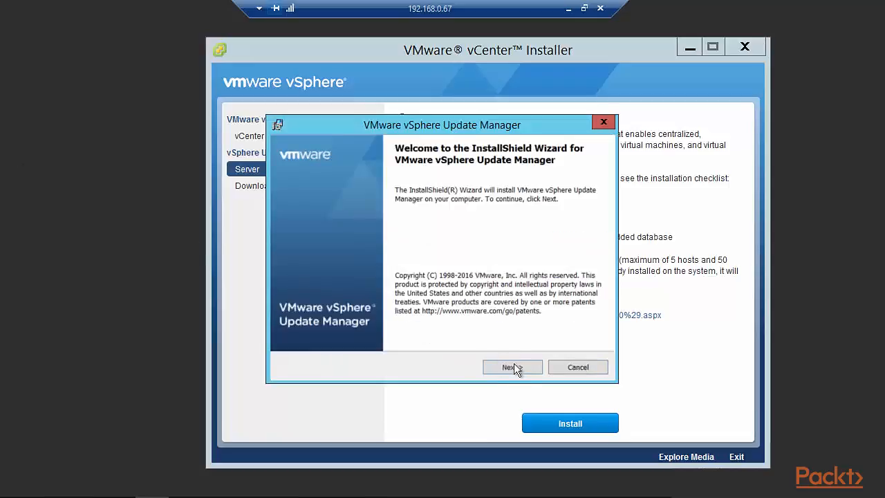
click(513, 367)
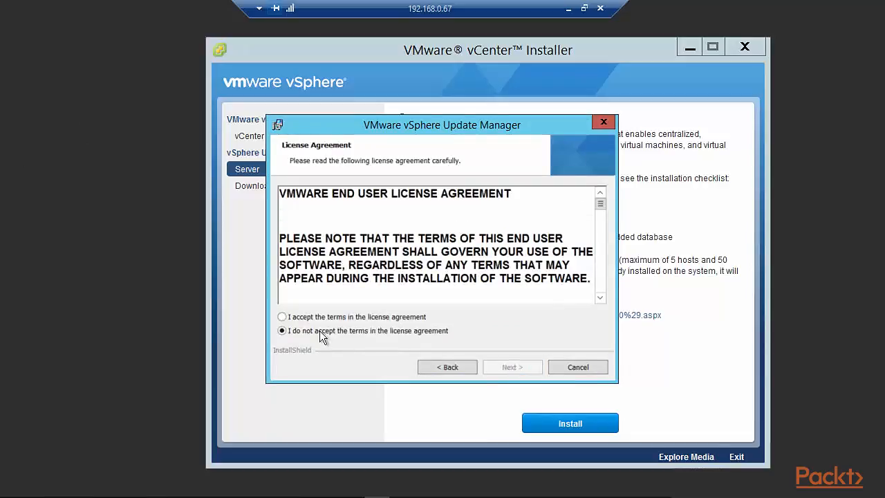
click(282, 317)
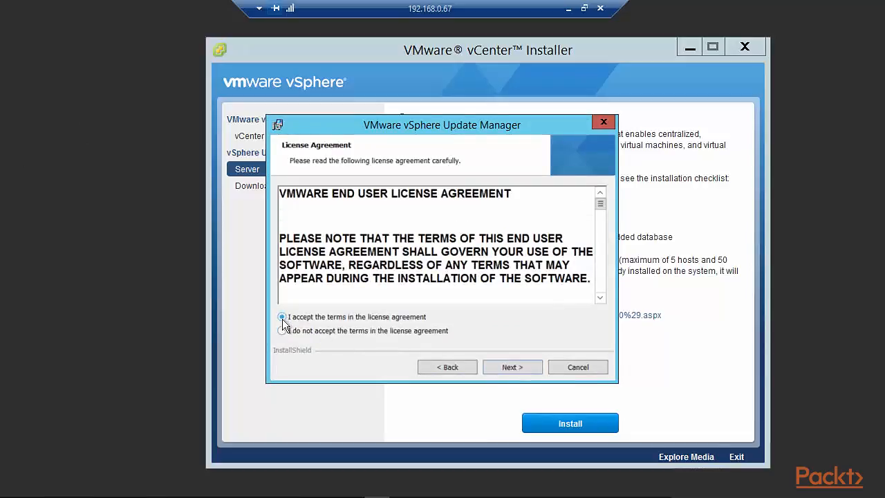
click(491, 367)
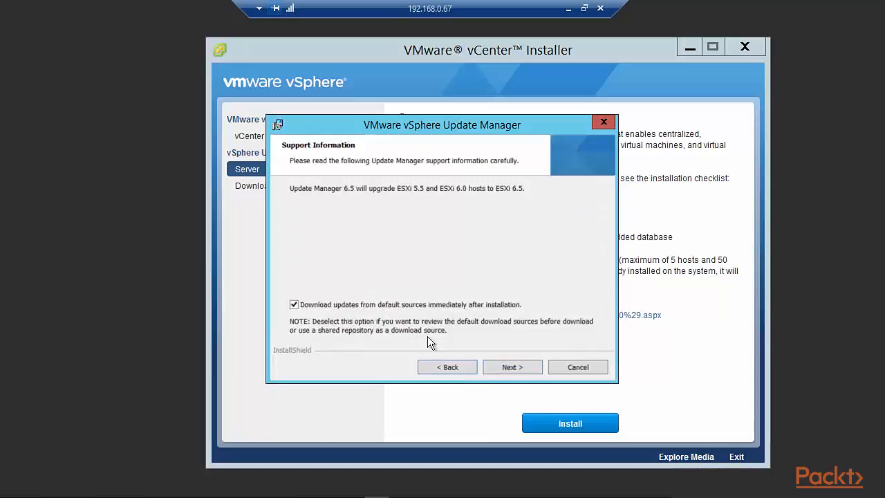
Step: Enter the vCenter administrator account username and password to reach the port settings (SOAP 8084, Web 9084, SSL 9087)
click(512, 367)
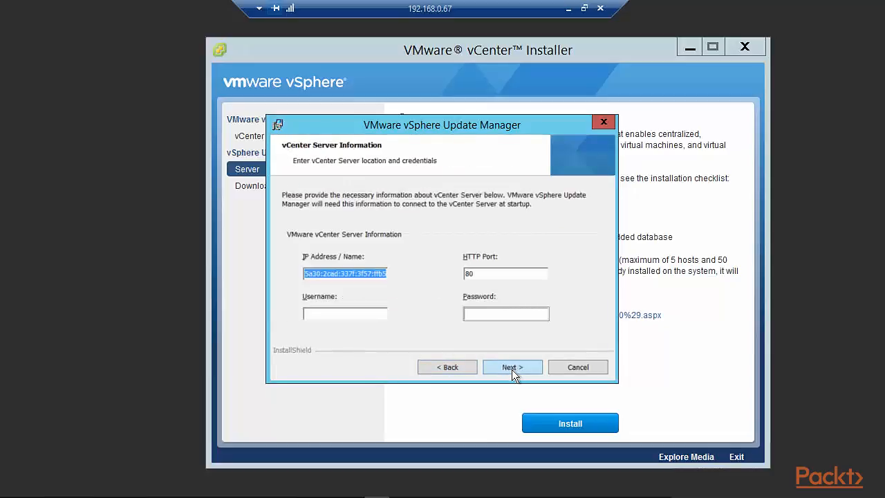
click(334, 312)
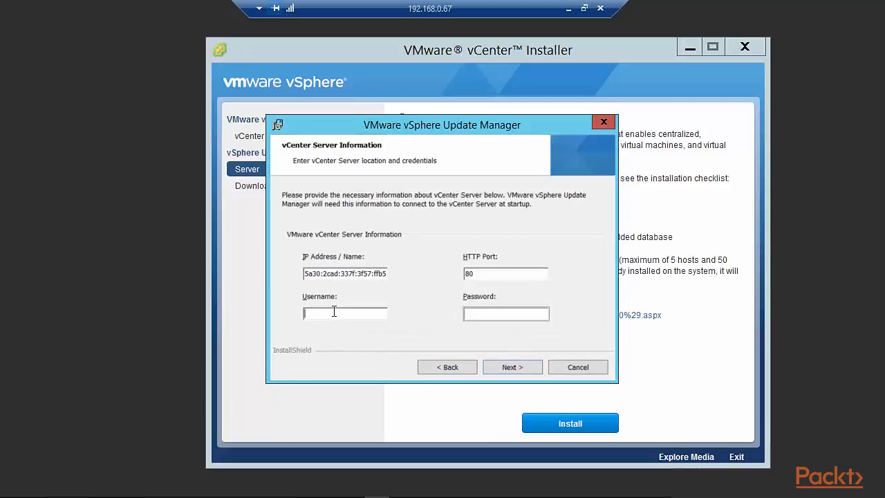
click(470, 314)
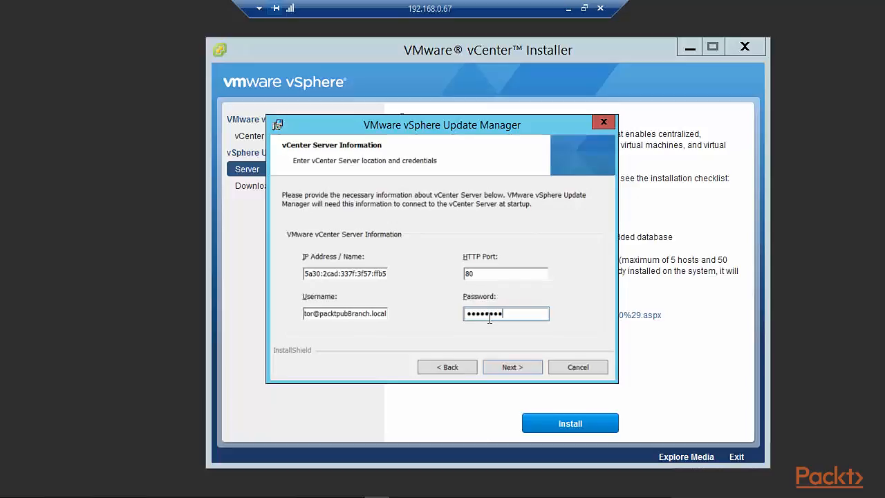
click(509, 367)
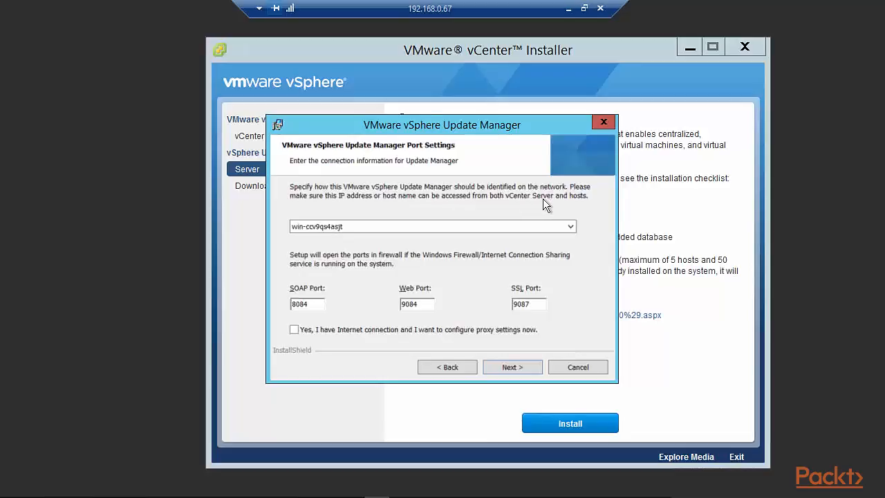
Step: Identify Update Manager by 192.168.0.67, with no proxy configured
click(571, 226)
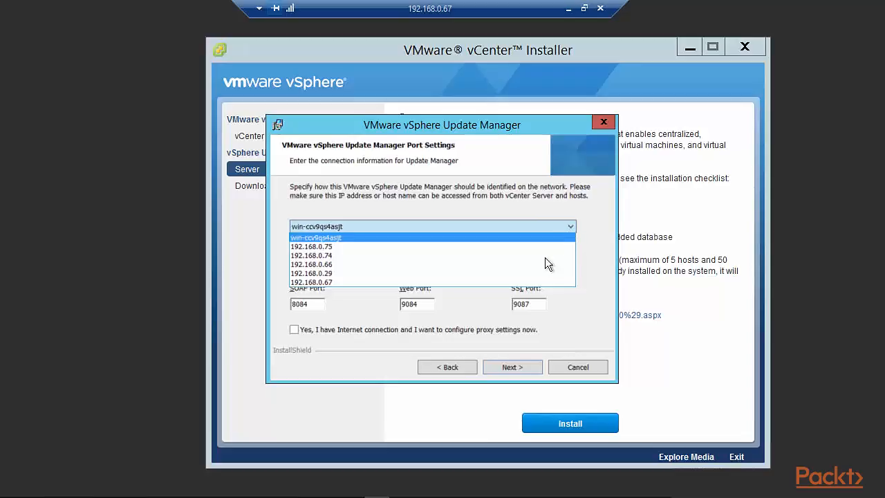
click(369, 283)
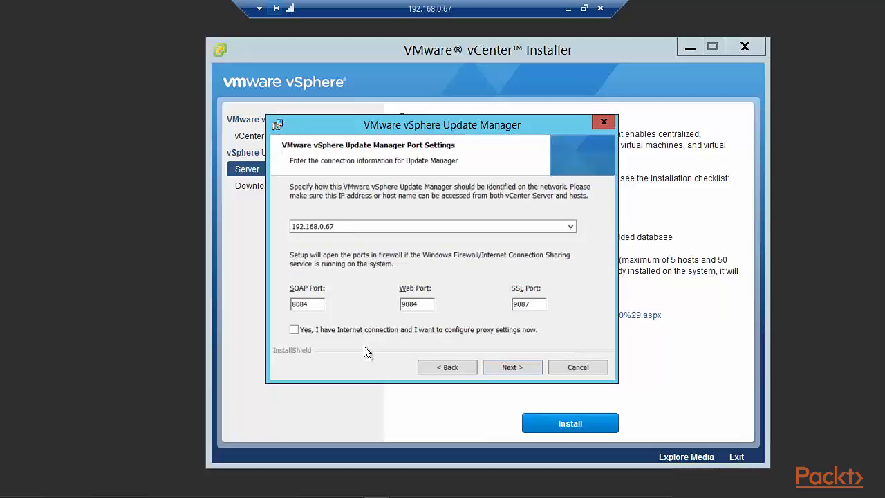
click(293, 330)
click(511, 371)
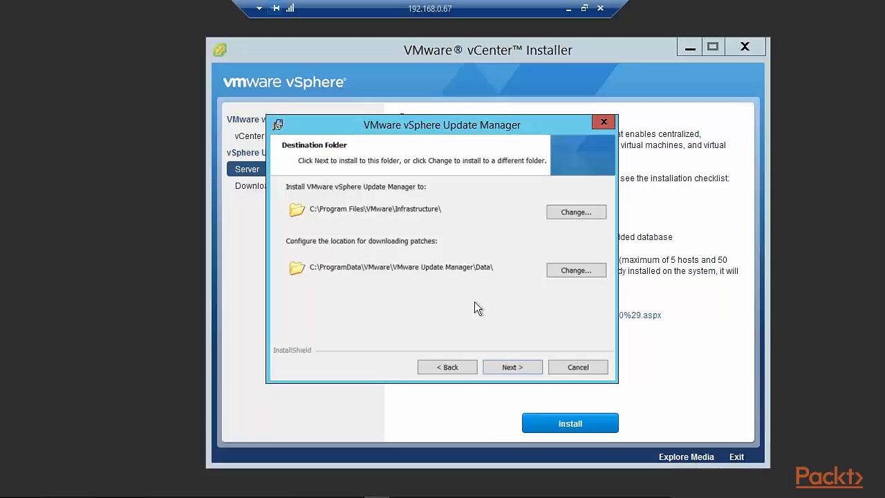
Step: Keep the default install and patch download folders and continue to Ready to Install
click(516, 367)
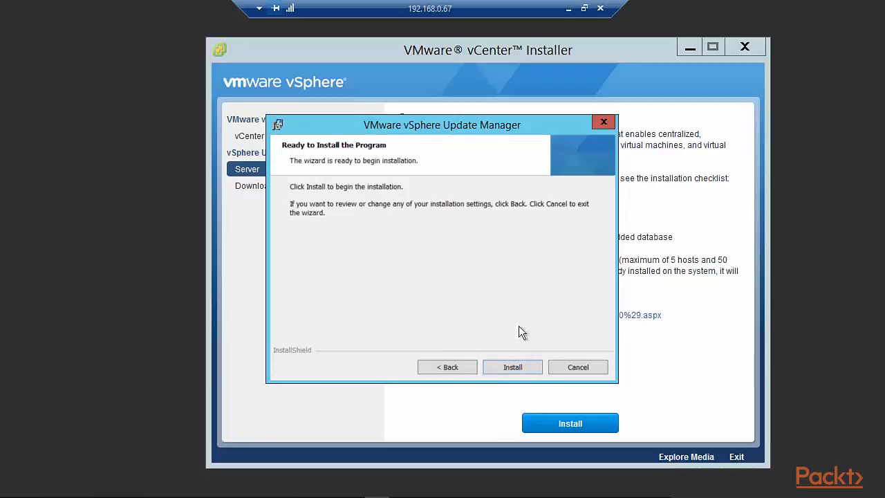
Step: Install Update Manager and close the completed InstallShield wizard
click(524, 373)
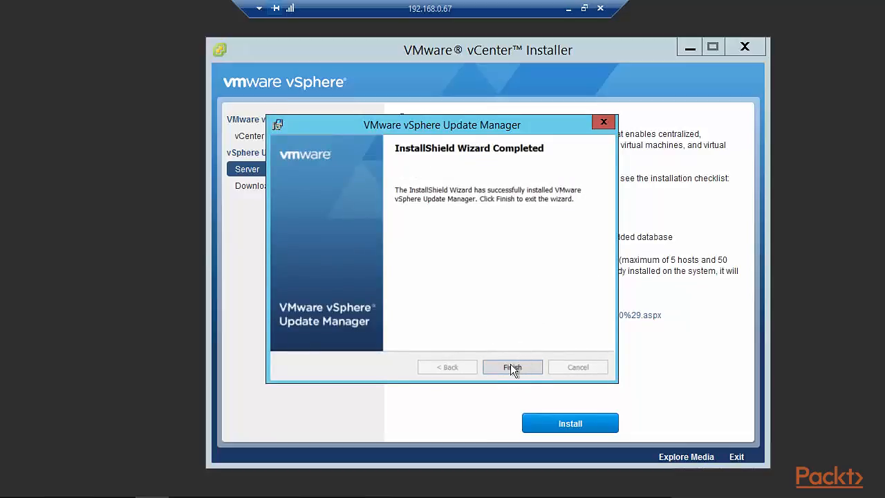
click(510, 367)
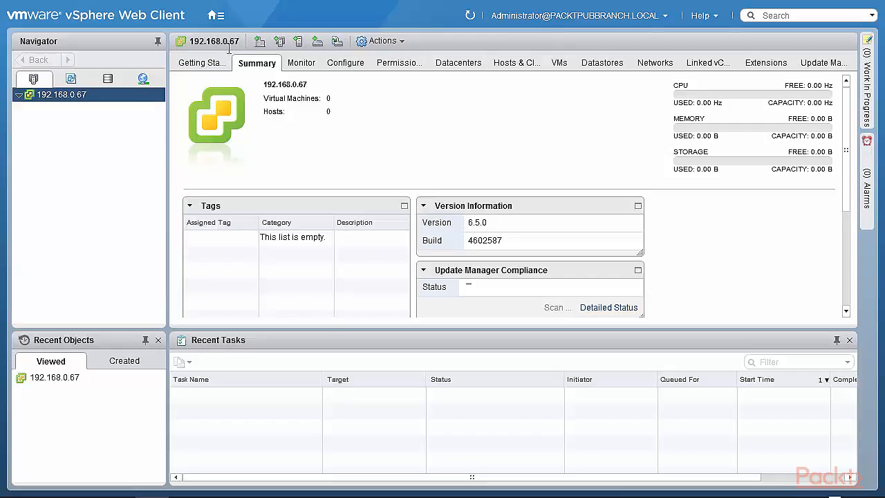
Step: Open the Update Manager tab for vCenter 192.168.0.67 and switch to its Admin View
click(822, 67)
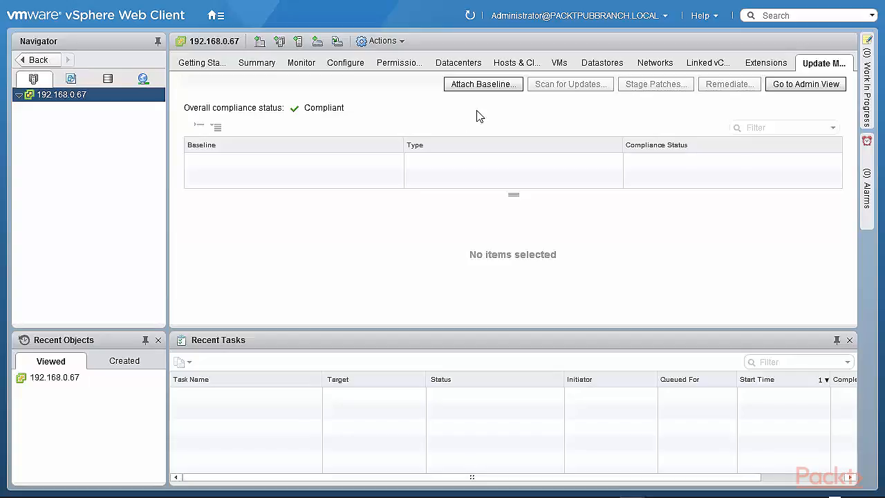
click(794, 90)
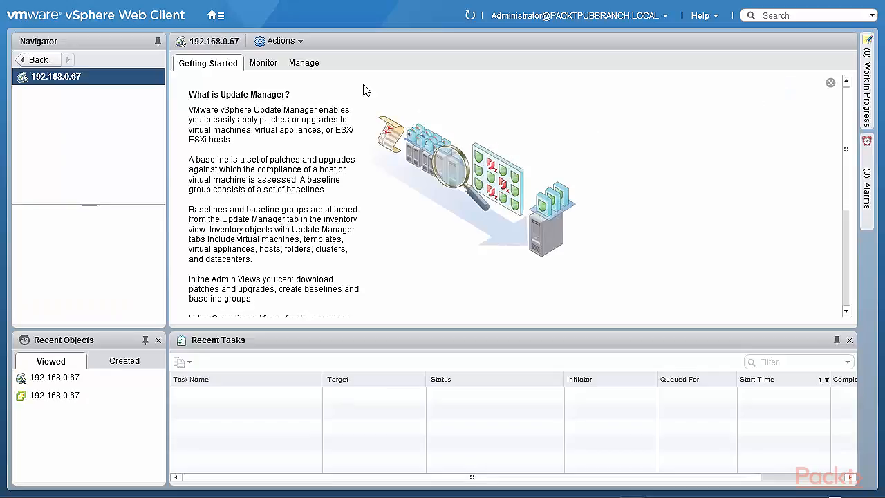
Step: View the Manage tab, then navigate back to the vCenter's Update Manager compliance page
click(301, 65)
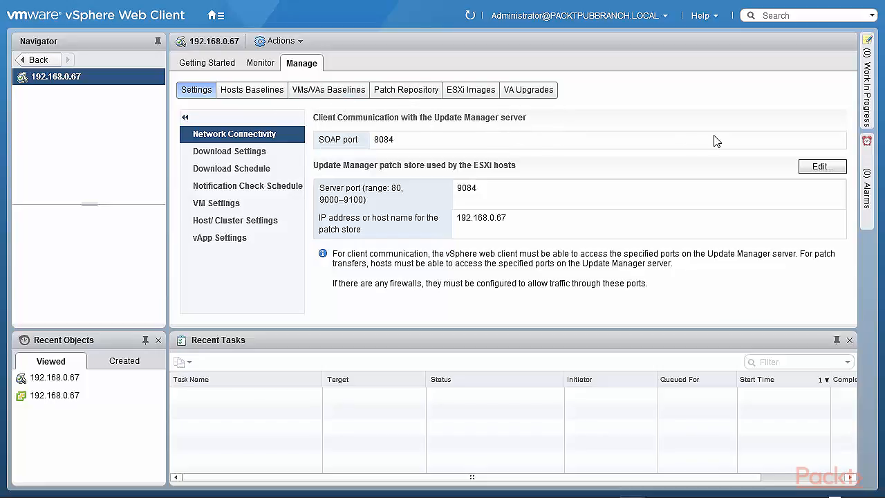
click(38, 60)
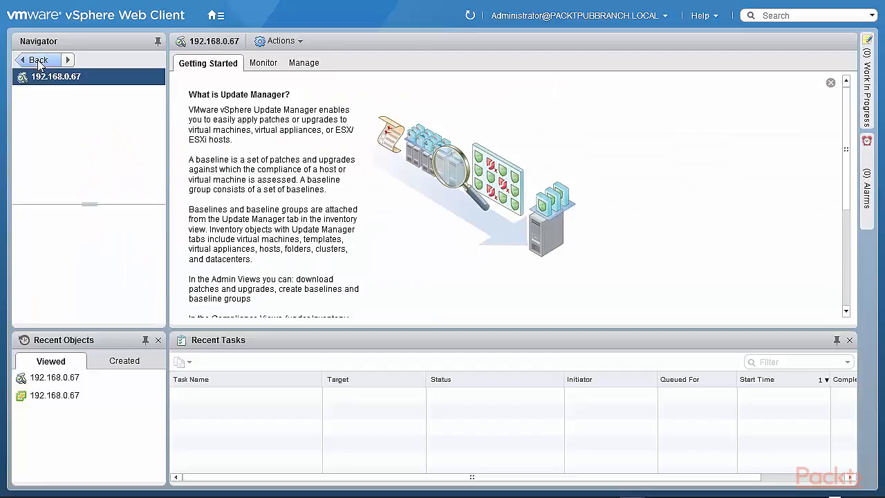
click(37, 59)
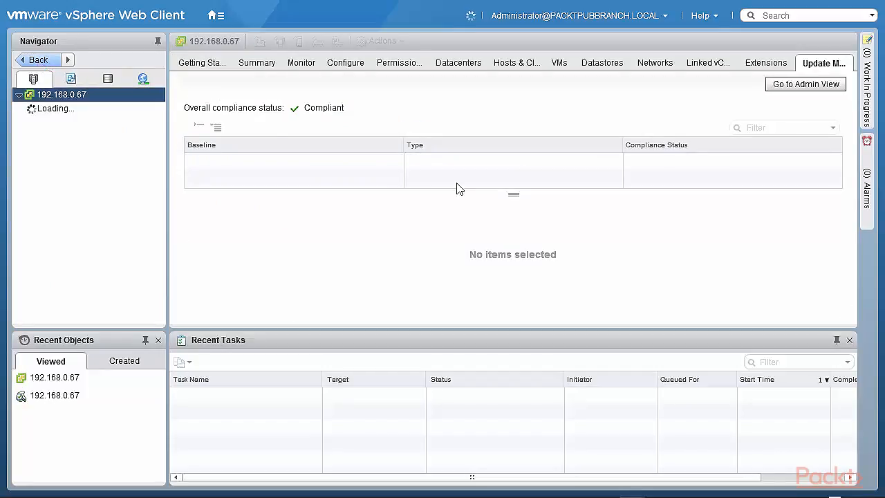
Step: Review the predefined baselines in the Attach Baseline dialog, then cancel without attaching any
click(490, 89)
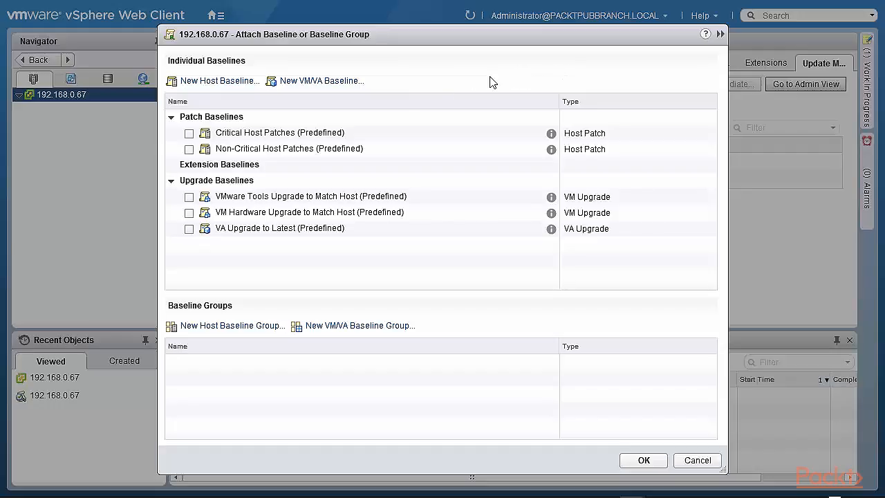
click(693, 460)
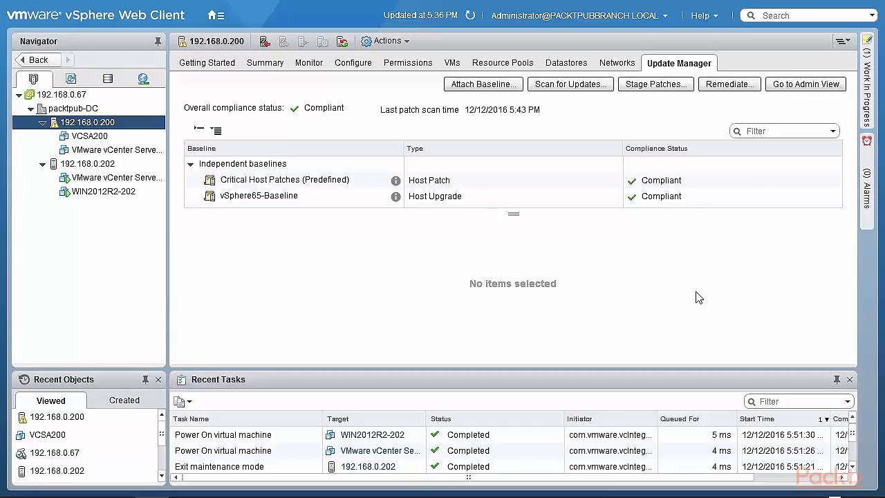
Step: Switch to the Update Manager admin view and show Network Connectivity: SOAP port 8084, patch store 9084
click(780, 84)
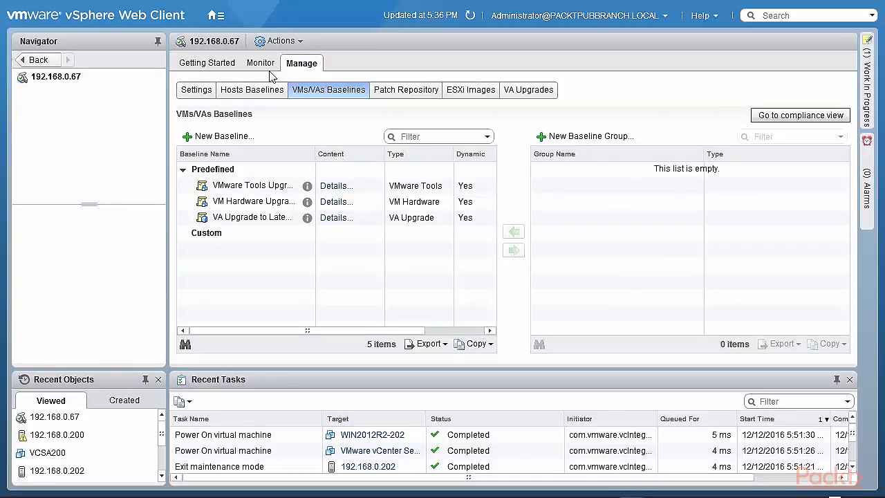
click(199, 94)
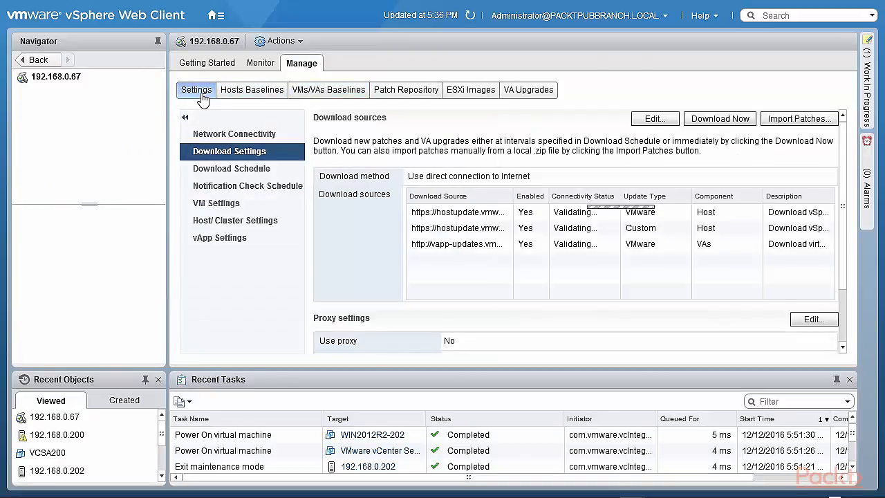
click(209, 136)
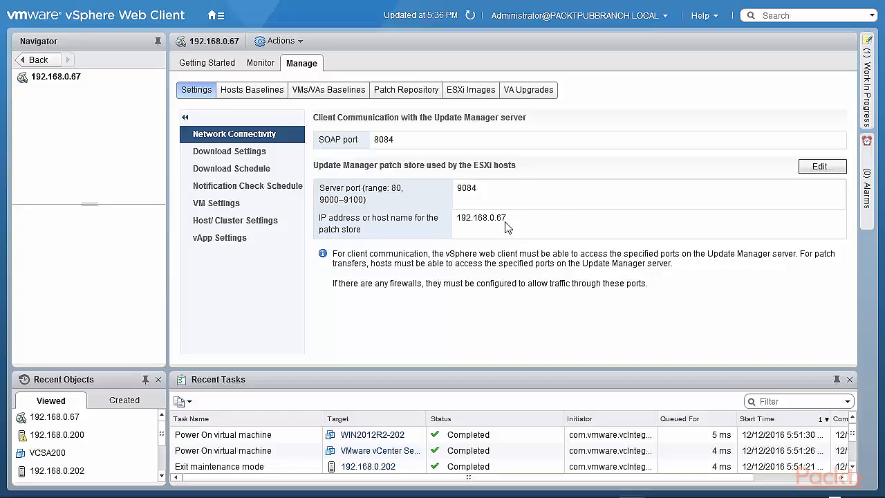
Step: Leave the patch store settings unchanged and show Download Settings with three connected sources and no proxy
click(822, 168)
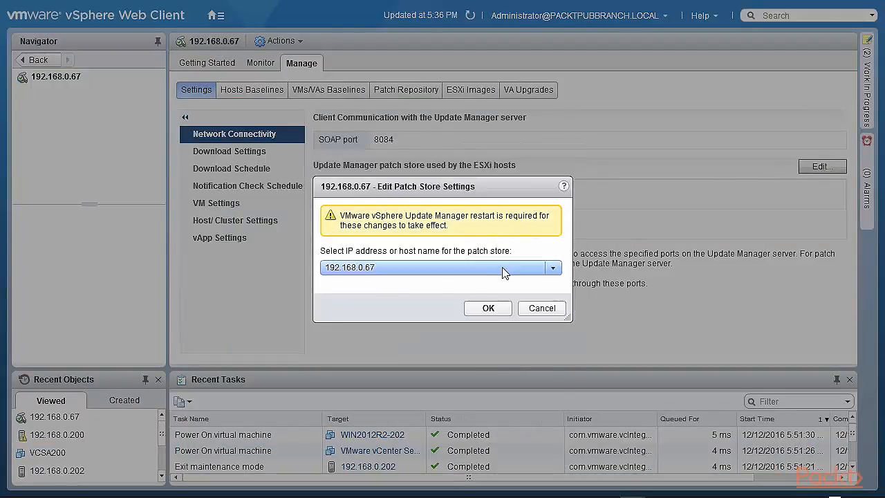
click(538, 309)
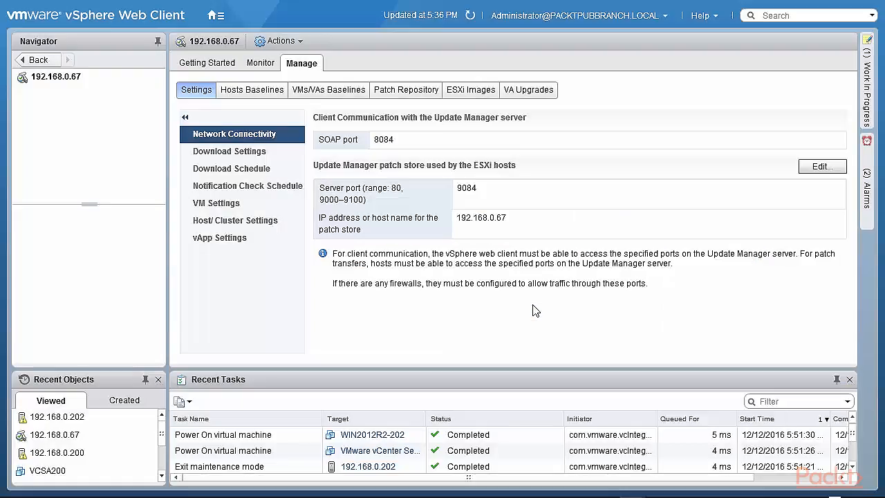
click(218, 153)
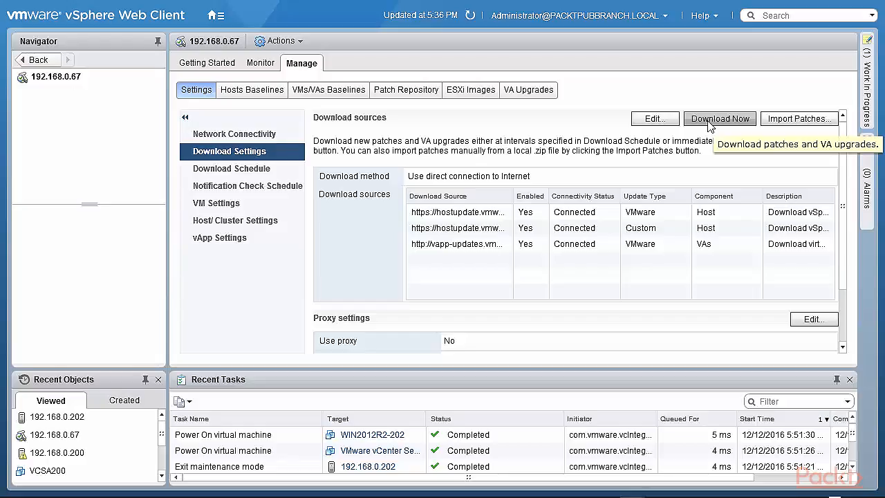
Step: Cancel a patch import, download patch definitions immediately, and show the daily Download Schedule
click(795, 119)
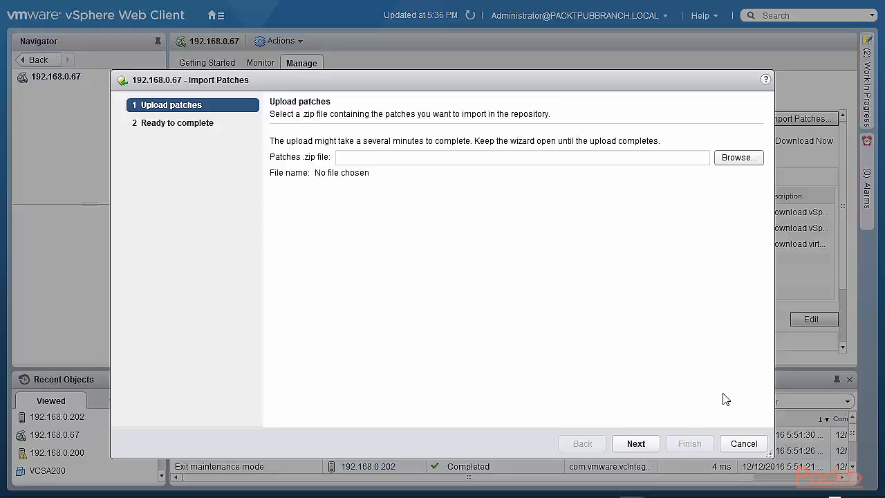
click(759, 448)
click(698, 122)
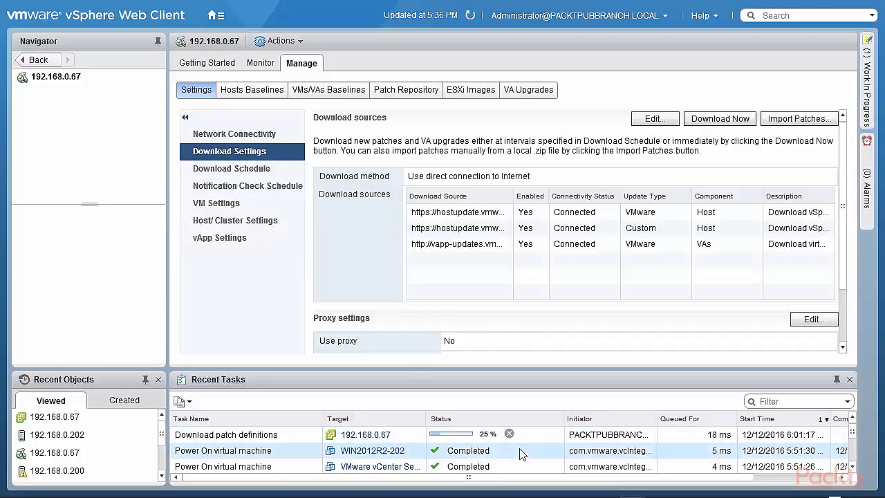
click(224, 170)
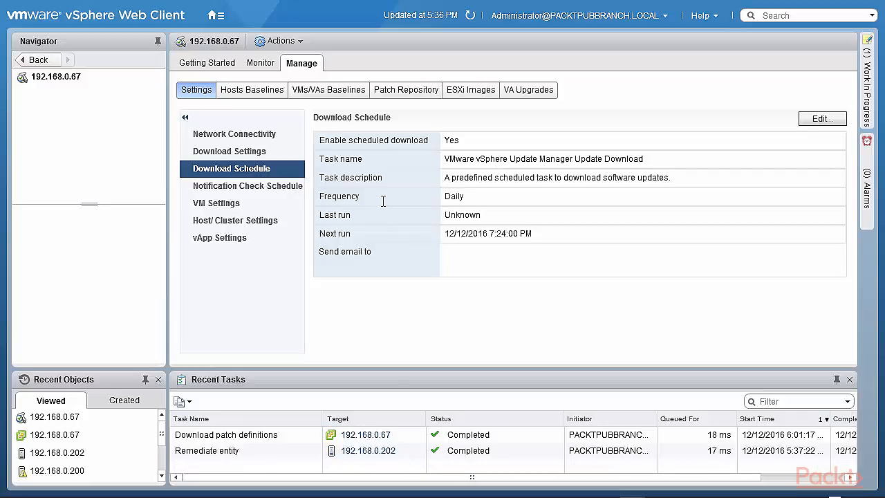
Step: Leave the daily download schedule unchanged and show the hourly Notification Check Schedule
click(806, 122)
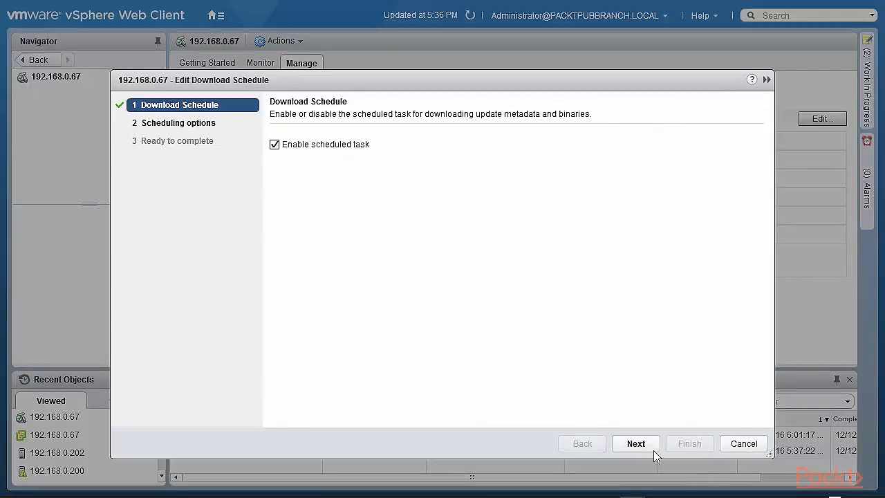
click(746, 447)
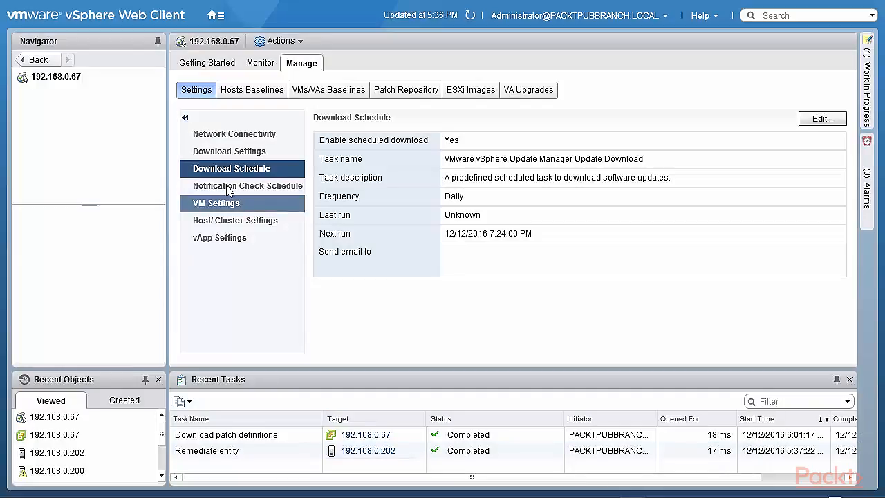
click(228, 187)
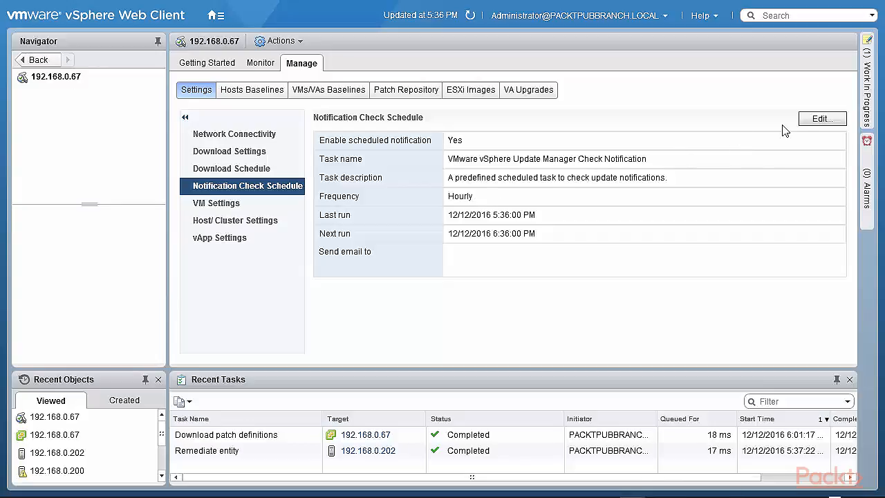
Step: Leave the notification check schedule unchanged and show VM Settings: rollback snapshots on, never deleted
click(826, 119)
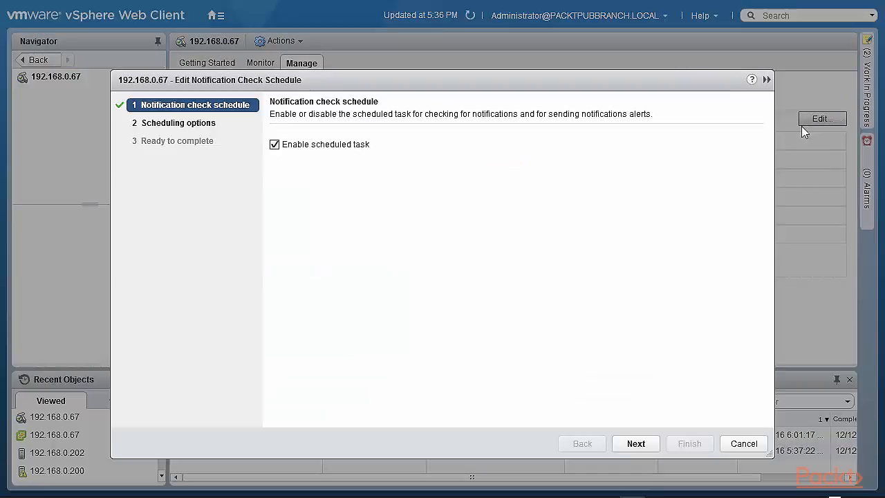
click(744, 443)
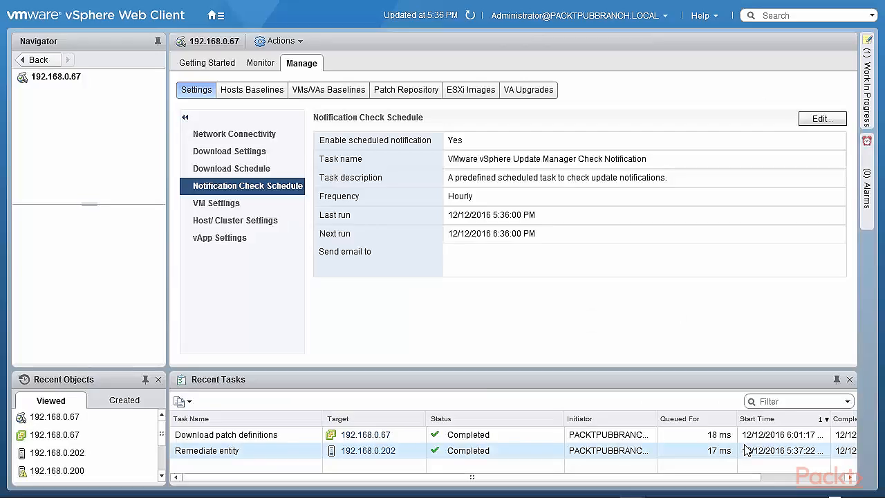
click(217, 207)
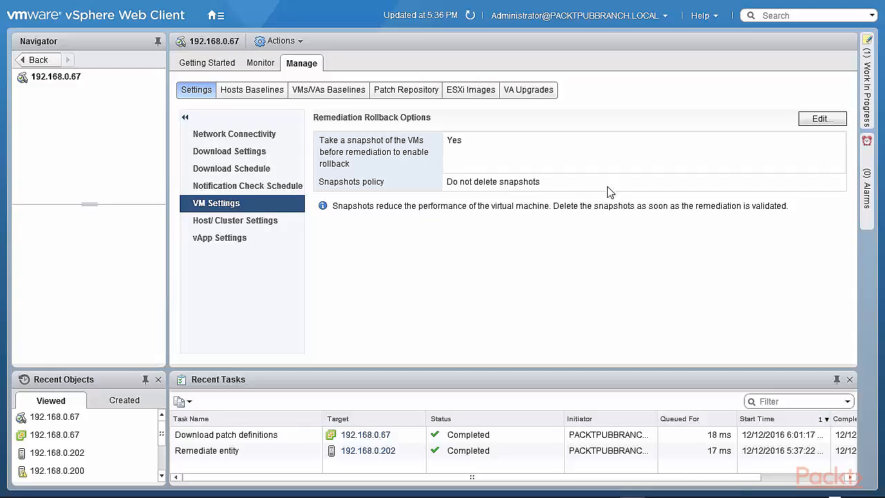
Step: Leave the VM rollback options unchanged and show Host/Cluster Settings with VMs powered off for maintenance
click(821, 121)
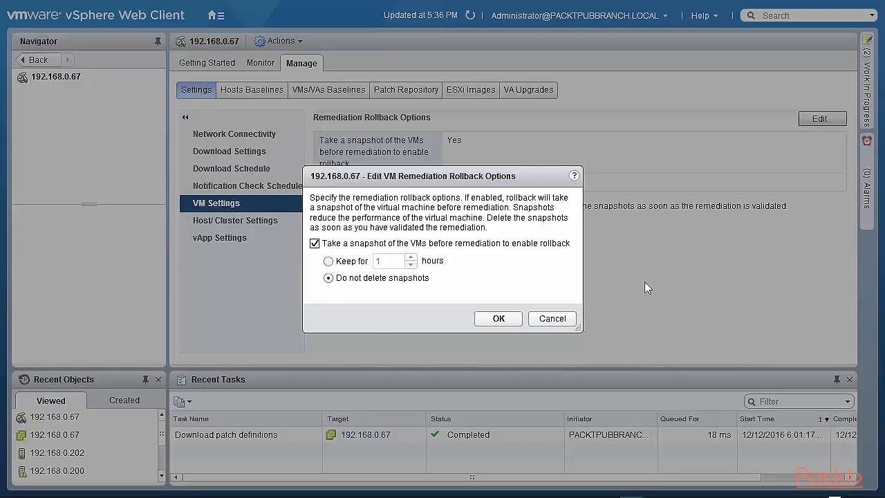
click(553, 319)
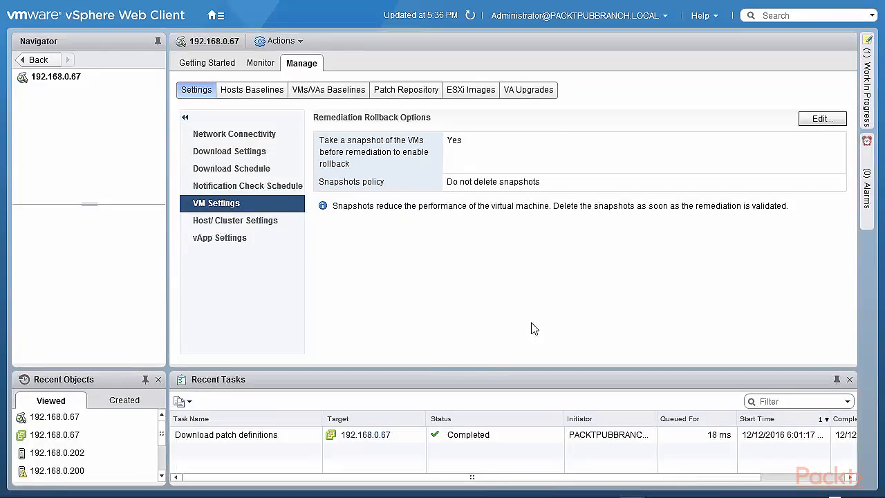
click(255, 224)
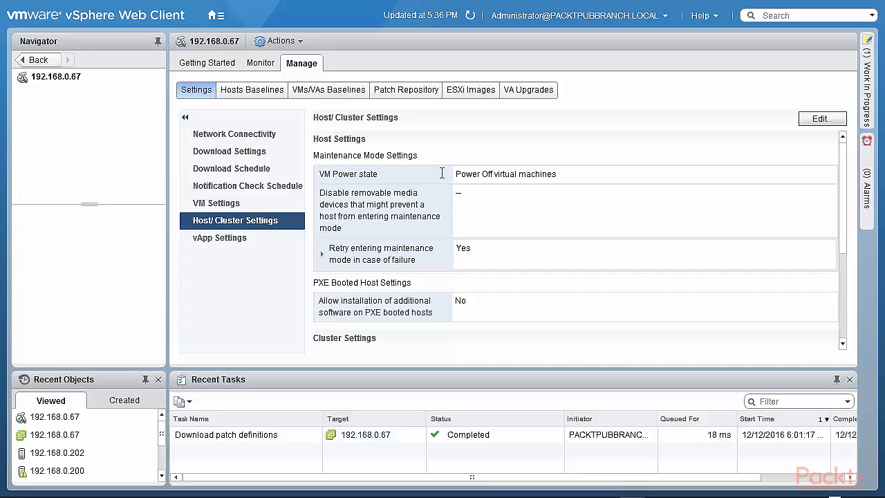
Step: Review the VM power state choices, keep 'Power Off virtual machines', and cancel the Host/Cluster edit
click(822, 121)
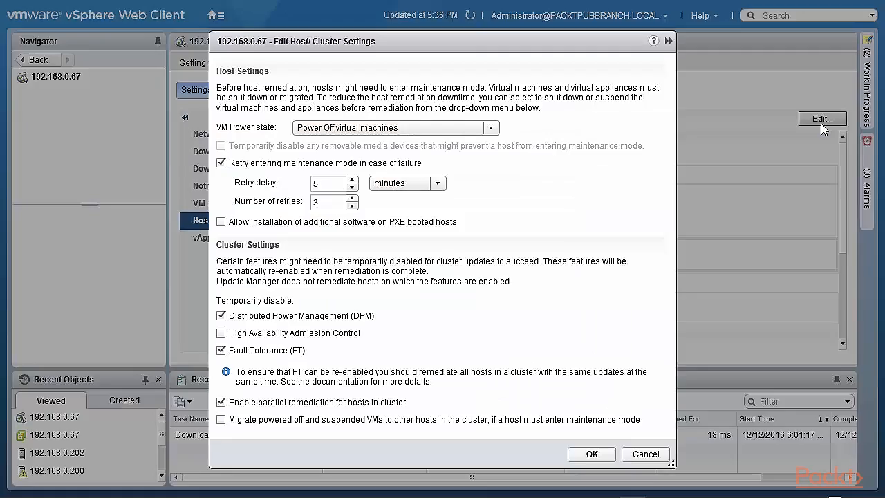
click(492, 130)
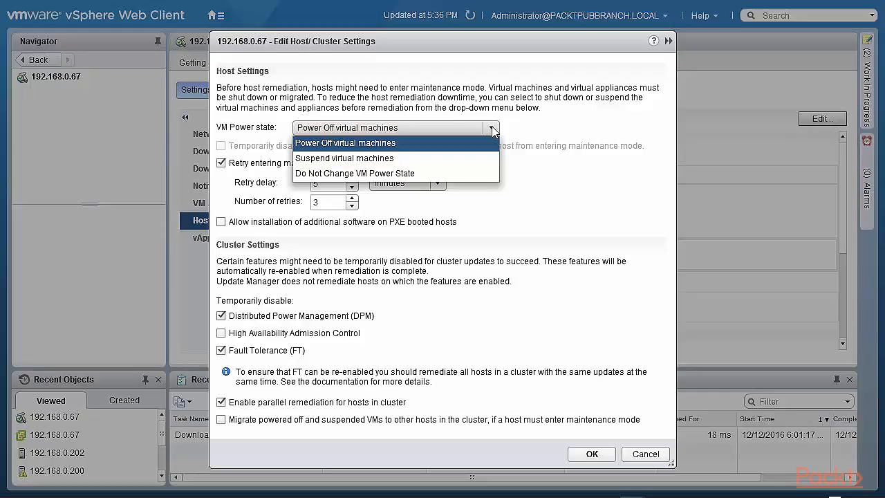
click(492, 130)
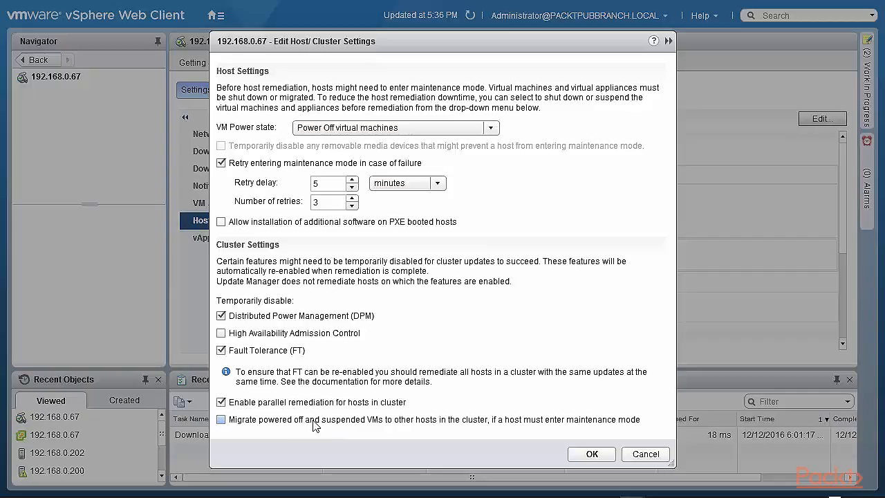
click(644, 456)
Step: Show vApp Settings, keep smart reboot after remediation Enabled, and switch to Hosts Baselines
click(210, 243)
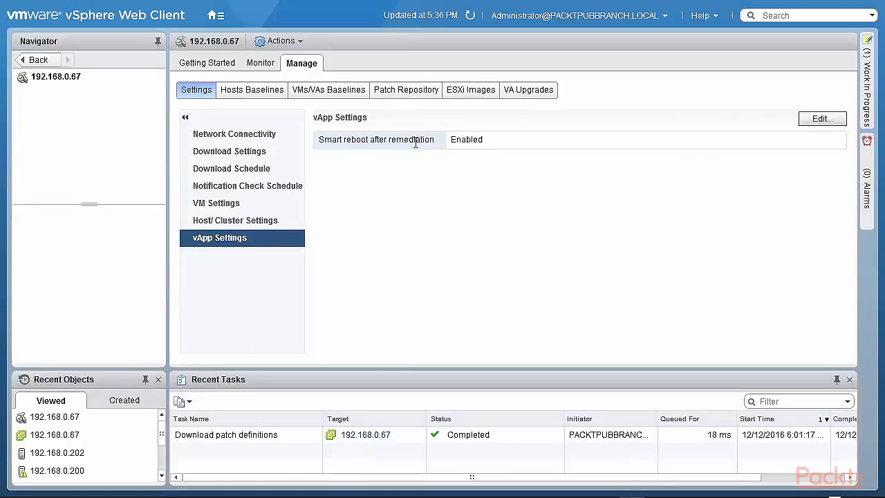
click(821, 120)
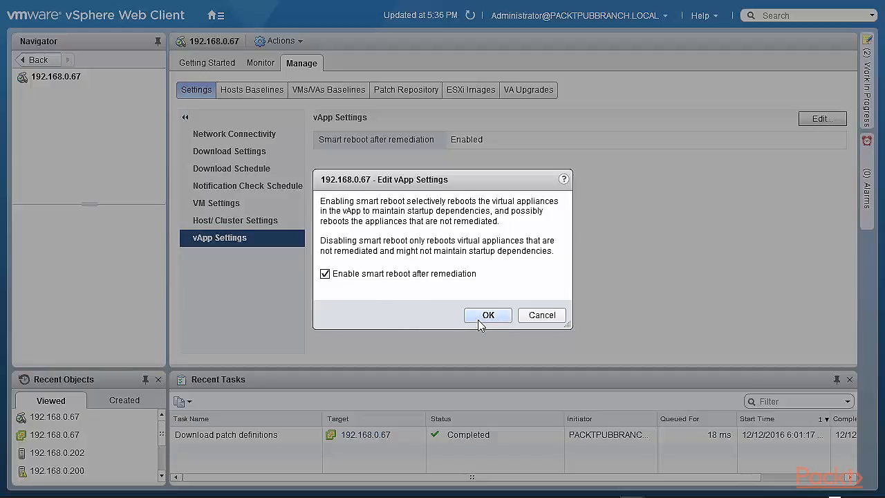
click(557, 320)
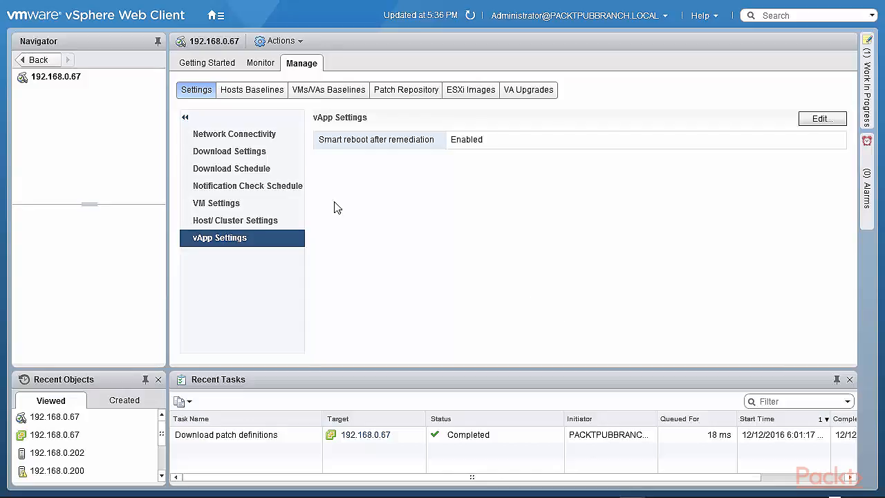
click(263, 92)
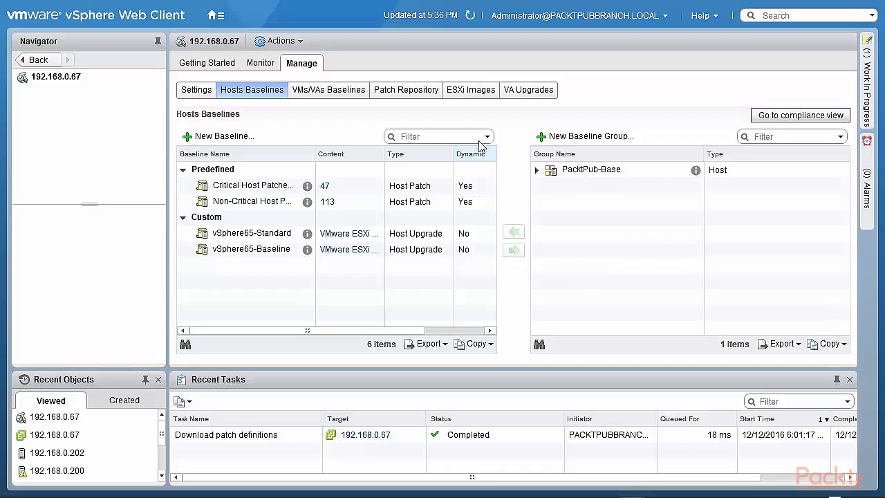
Step: List the three predefined VMs/VAs baselines with full names, then open the Patch Repository
click(326, 97)
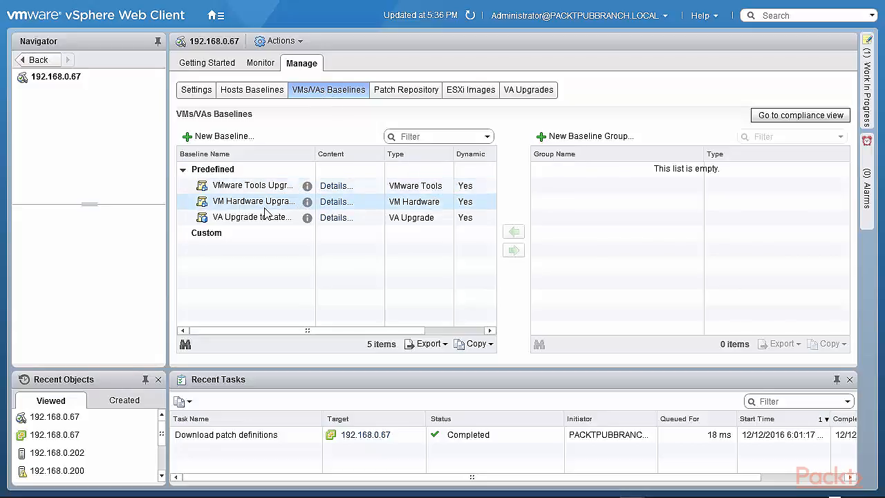
drag(314, 159, 428, 143)
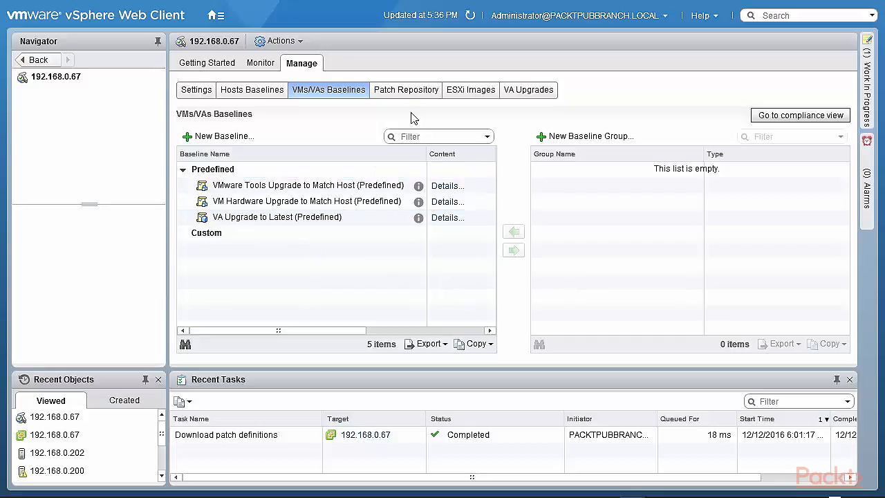
click(403, 96)
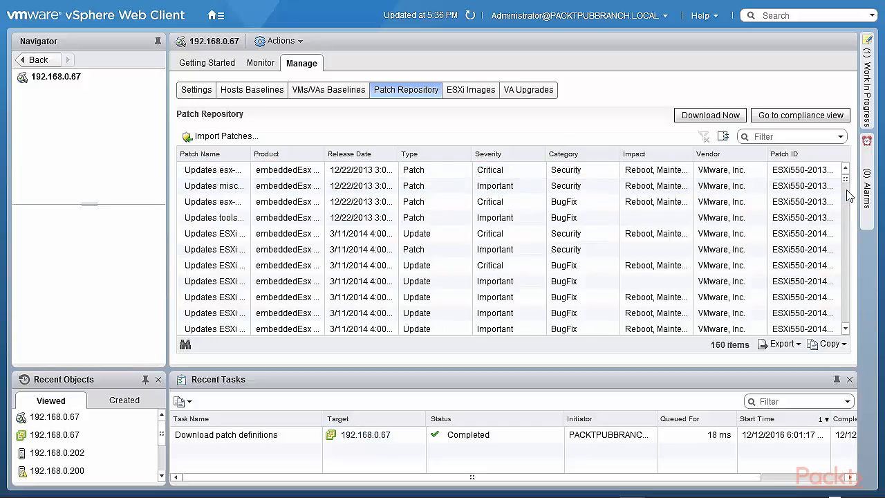
Step: Scroll the 160-patch repository to the bottom and back, then return to Hosts Baselines
drag(847, 188, 847, 339)
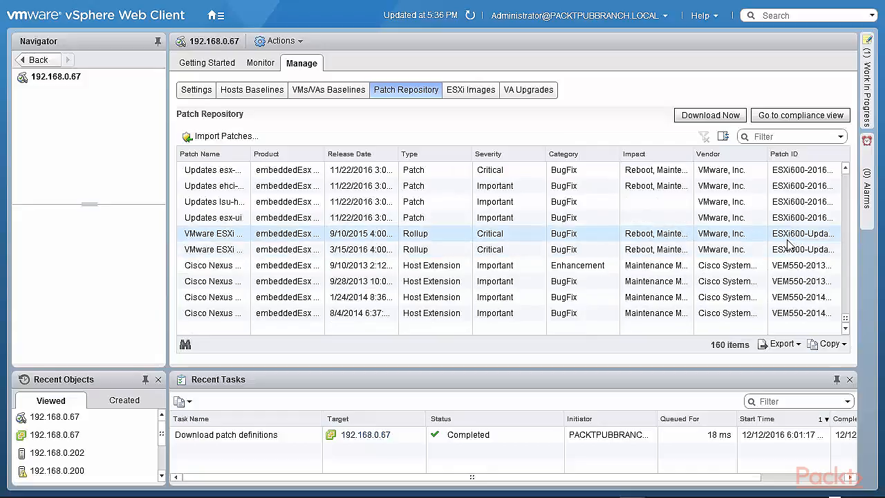
drag(845, 318, 844, 169)
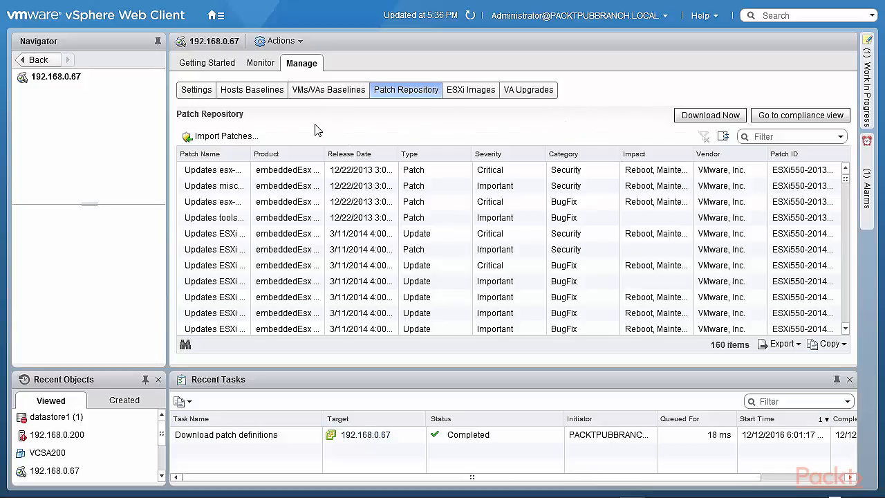
click(252, 90)
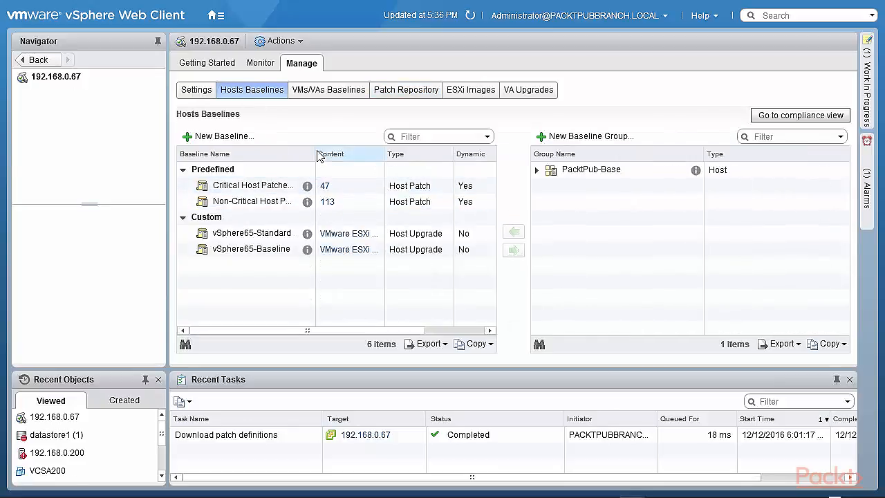
Step: Widen the Baseline Name column, then view the imported ESXi 6.5.0 image, build 4564106
drag(316, 155, 437, 185)
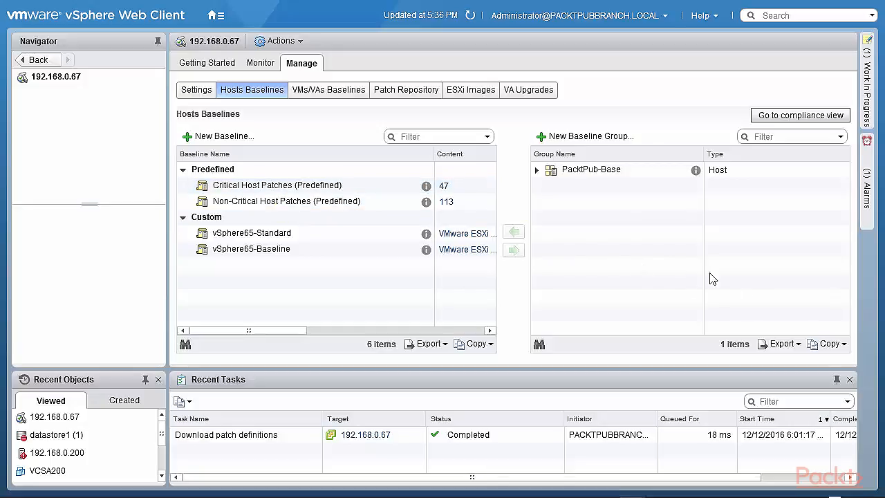
click(470, 92)
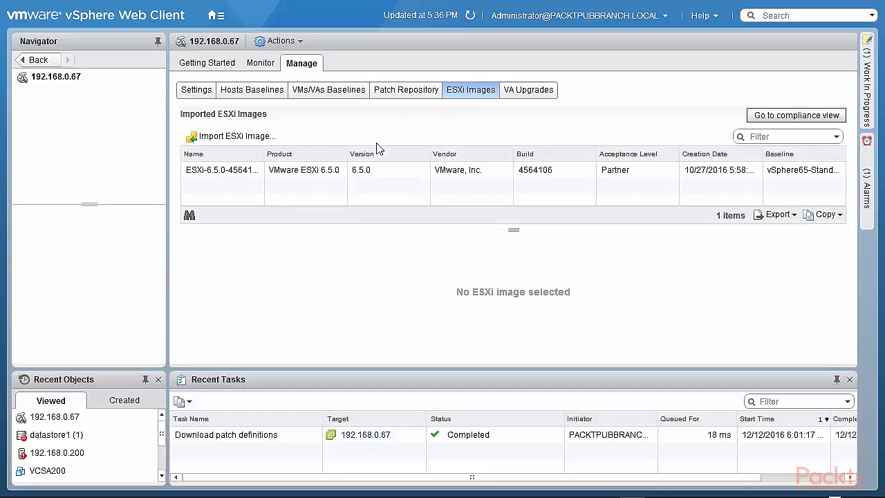
Step: Dismiss the ESXi image import, check vSphere65-Baseline host compliance, then list the 61 VA upgrades
click(242, 140)
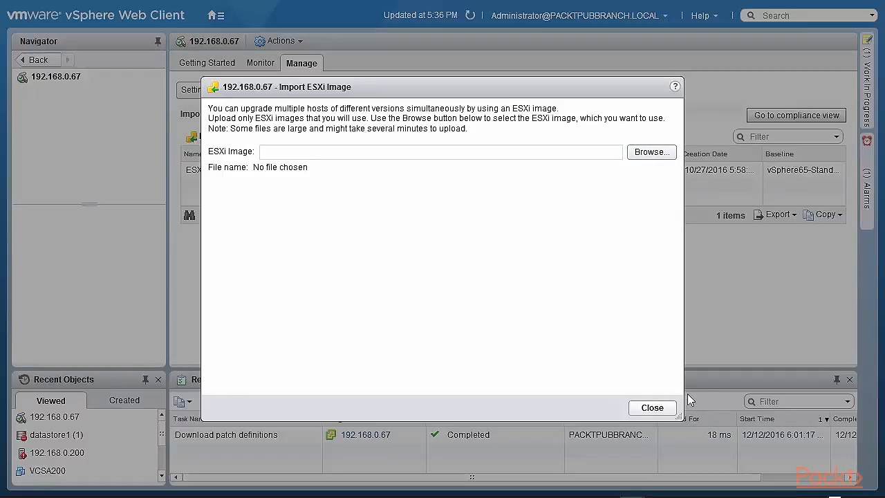
click(655, 407)
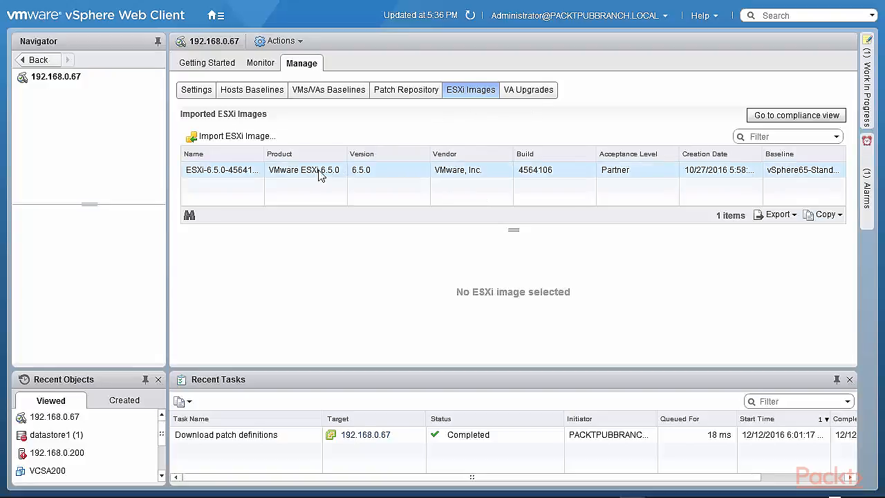
click(796, 118)
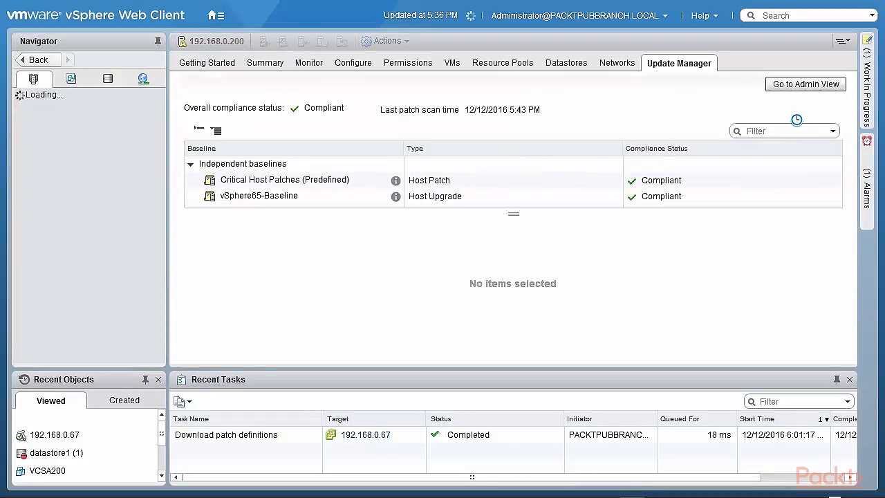
click(285, 199)
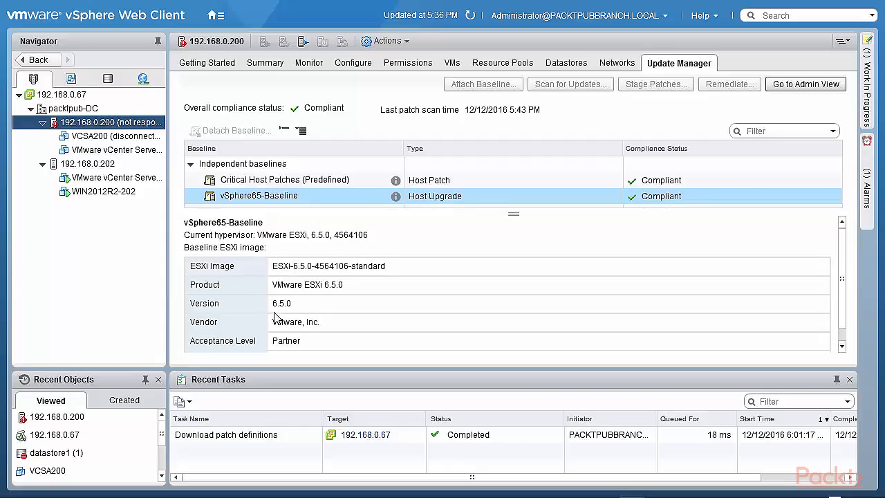
click(799, 86)
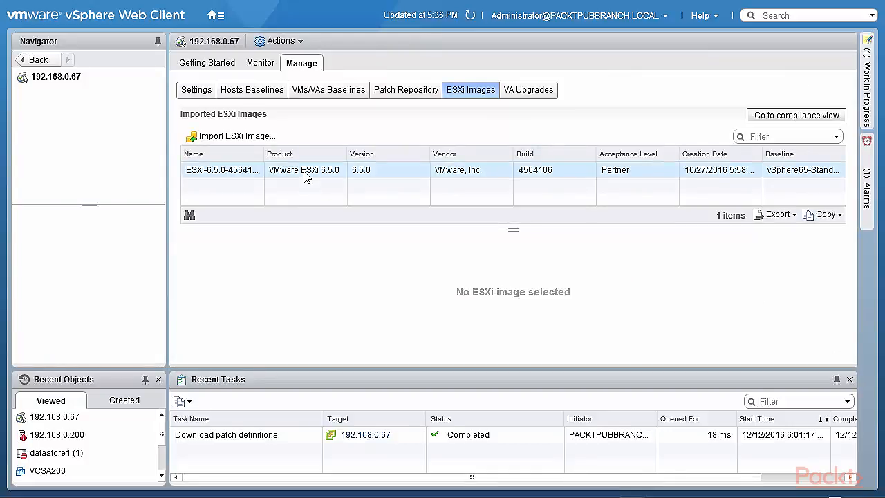
click(550, 96)
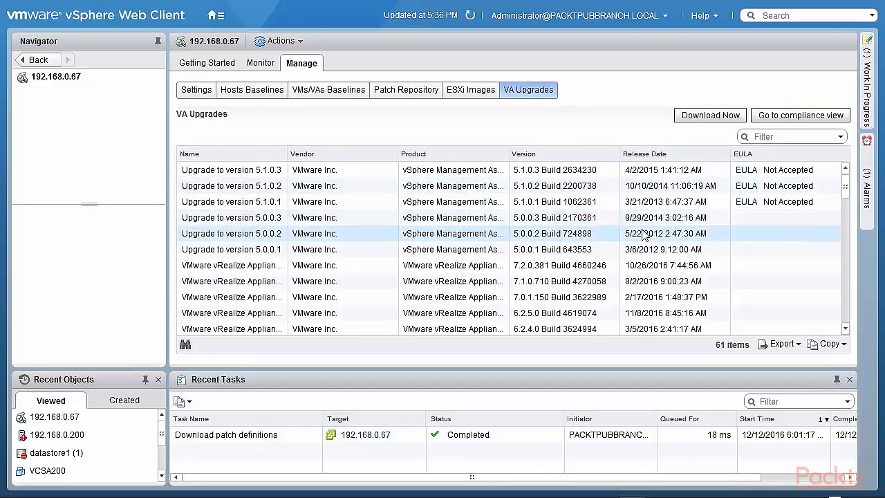
Step: Scroll through all appliance upgrades with a wider Product column, then show the 192.168.0.67 events list
drag(847, 196, 844, 216)
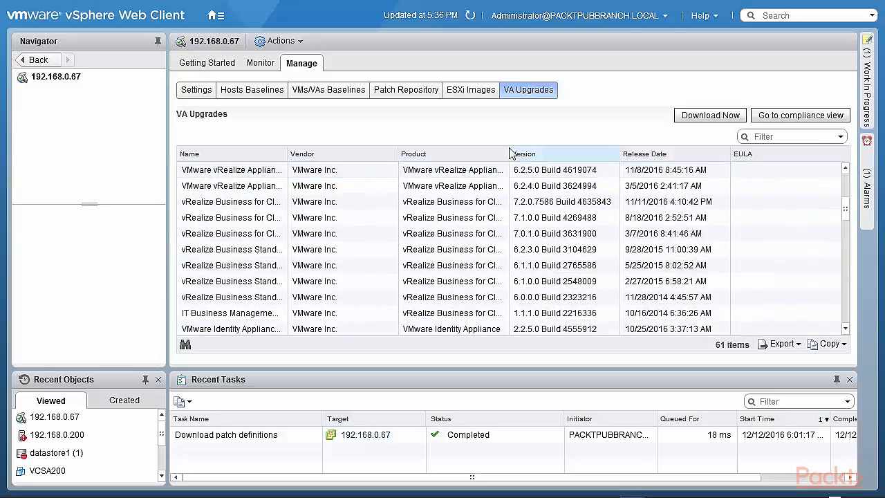
drag(509, 147, 654, 145)
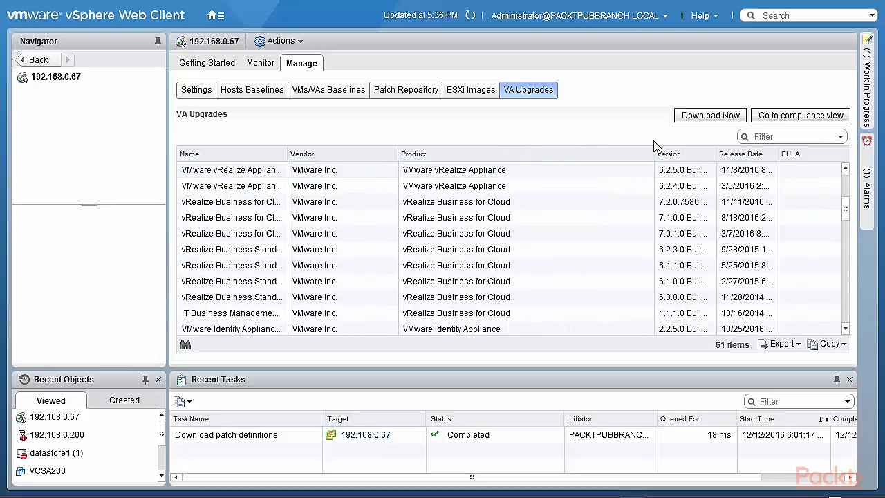
scroll(588, 297, down, 3)
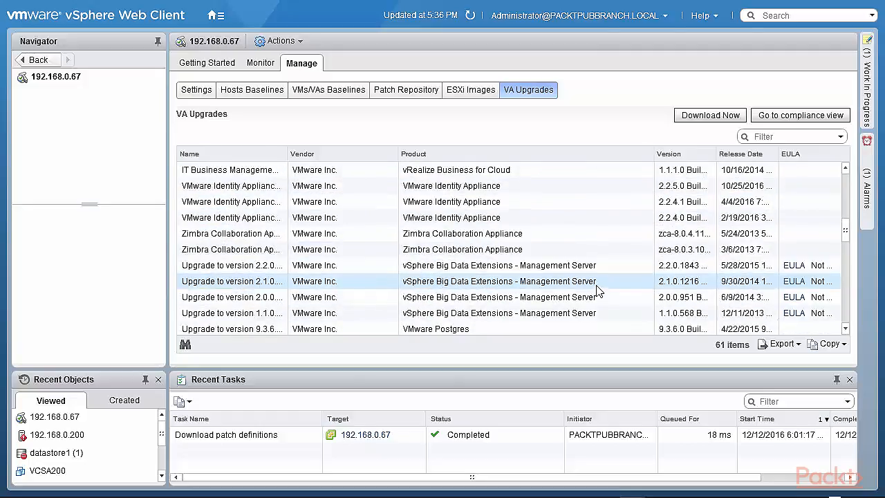
scroll(618, 265, down, 3)
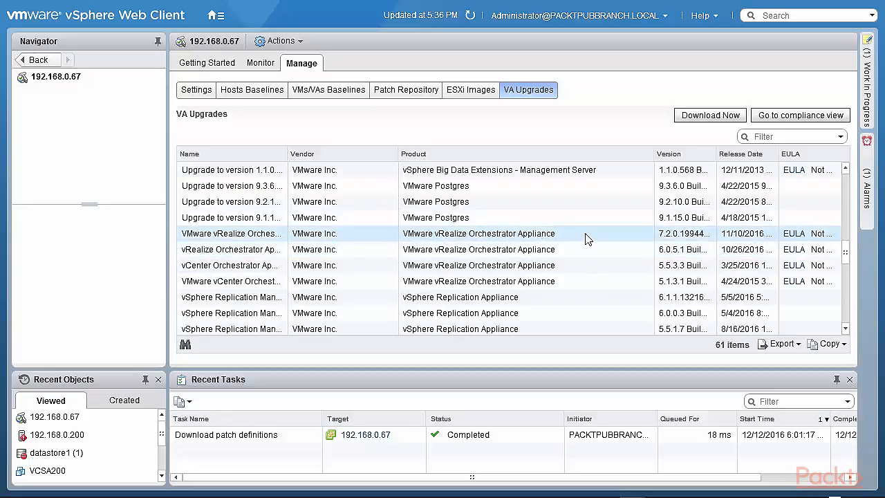
scroll(590, 237, down, 10)
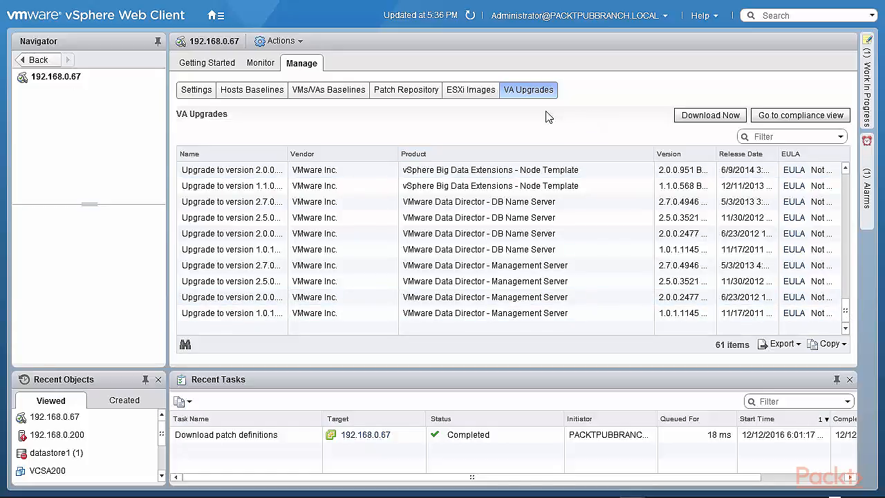
click(266, 63)
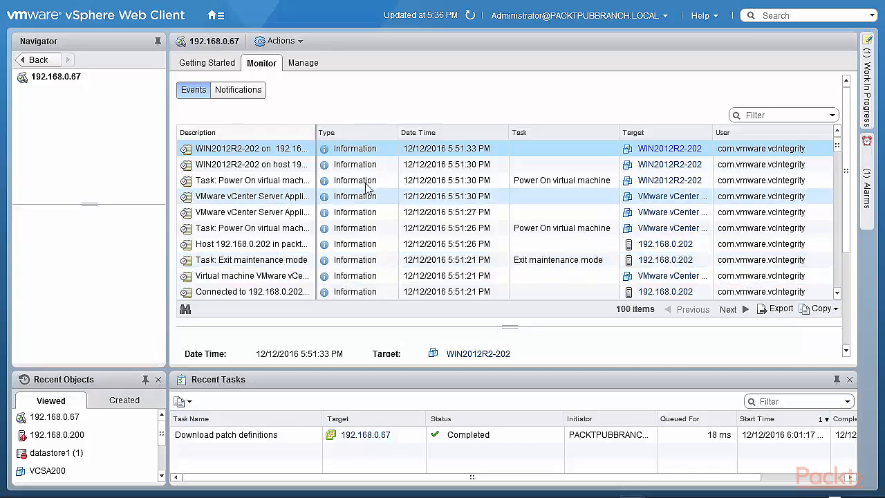
Step: Switch from Events to the empty Update Manager Notifications list for 192.168.0.67
click(236, 98)
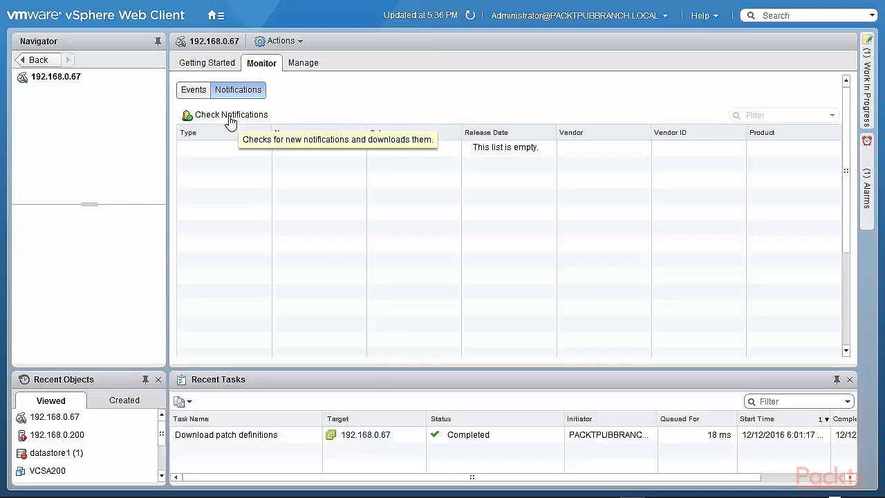
Step: Run Check Notifications, then bring up the Getting Started introduction to Update Manager
click(229, 118)
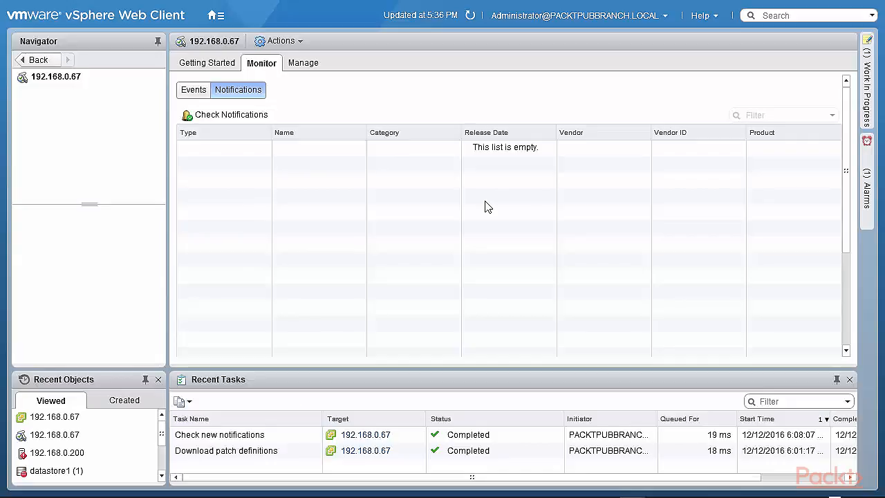
click(192, 65)
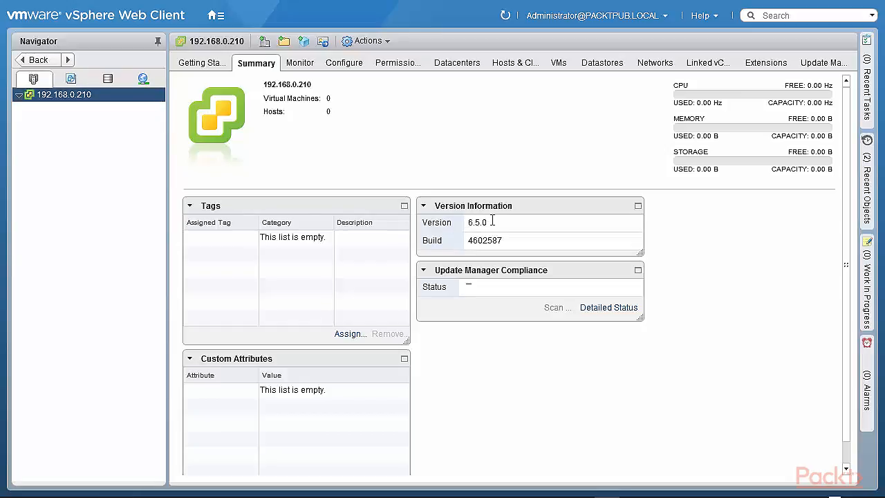
Step: Highlight vCenter version 6.5.0 on the Summary, then open Update Manager for 192.168.0.210
drag(483, 223, 468, 223)
click(825, 63)
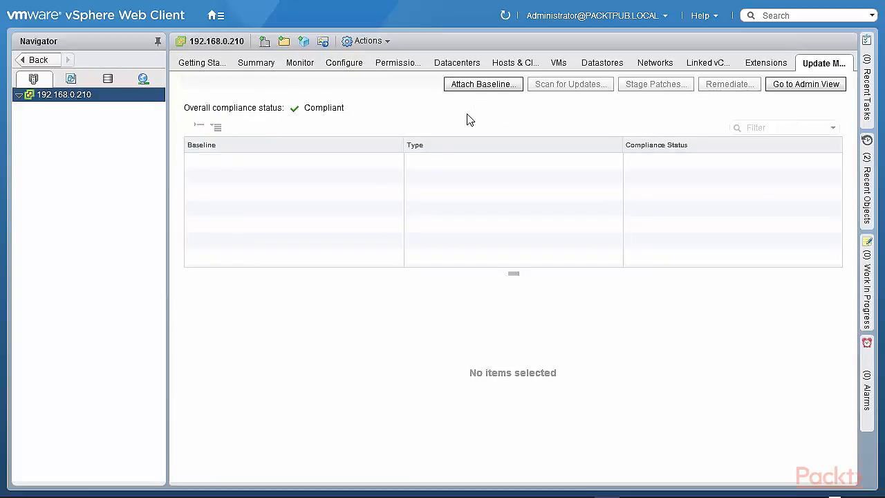
Step: Show the Hosts Baselines in the admin view with a wider Baseline Name column
click(786, 90)
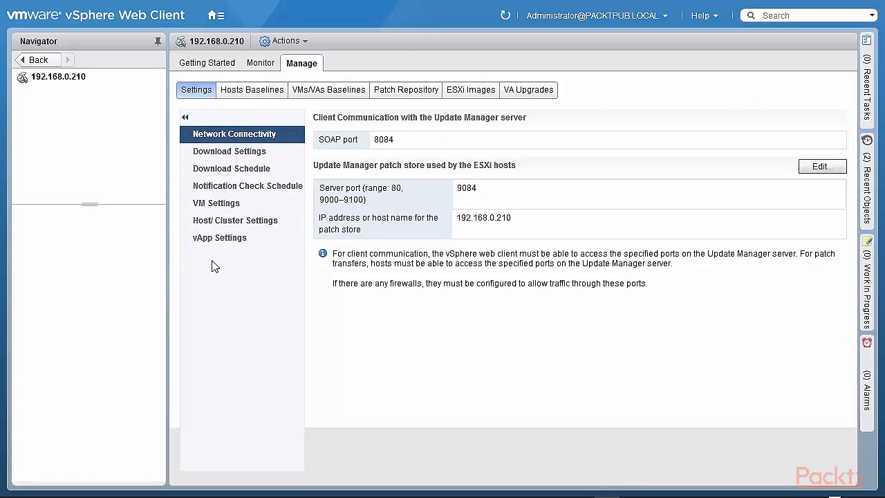
click(235, 96)
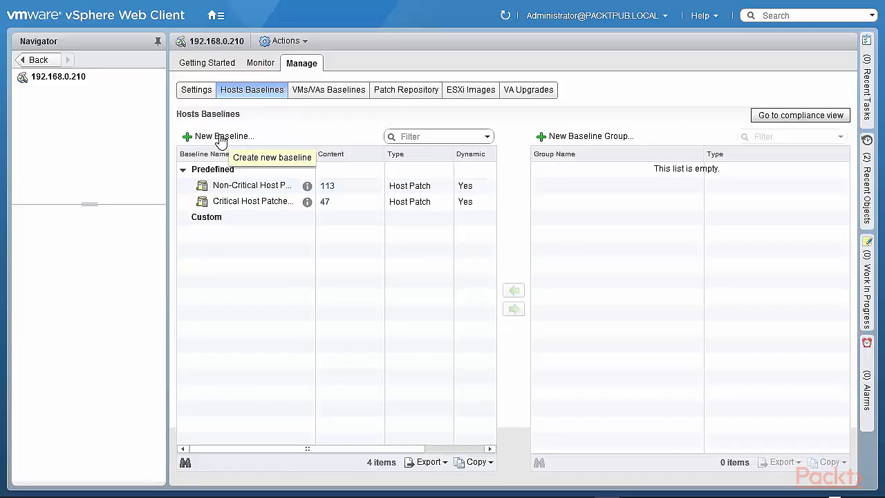
drag(314, 154, 365, 149)
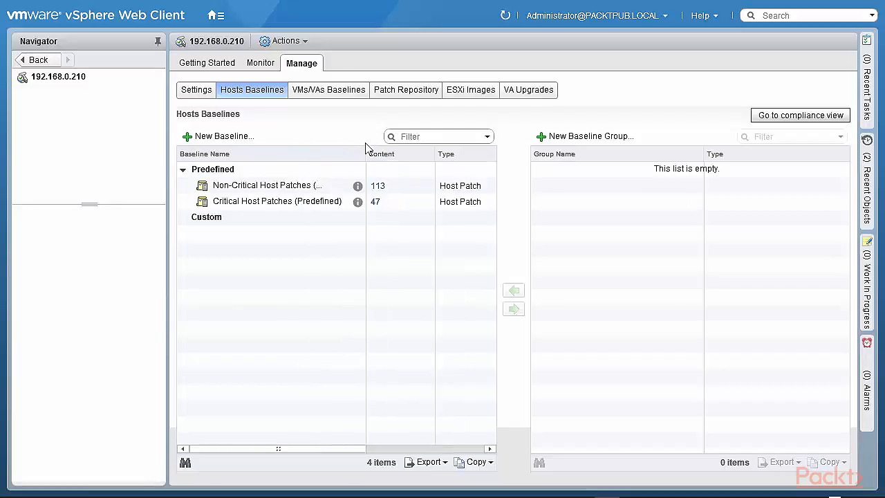
Step: Review the 113 Non-Critical Host Patches, then return to Network Connectivity settings (ports 8084, 9084)
click(375, 185)
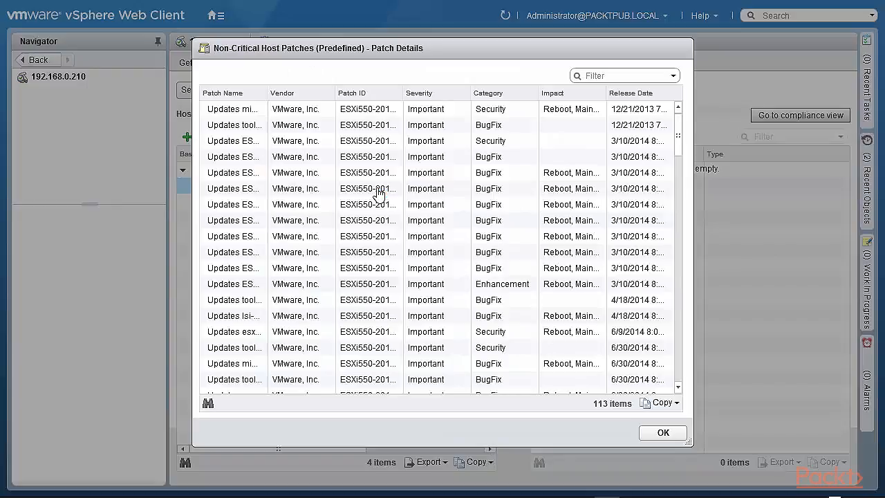
click(663, 433)
click(193, 92)
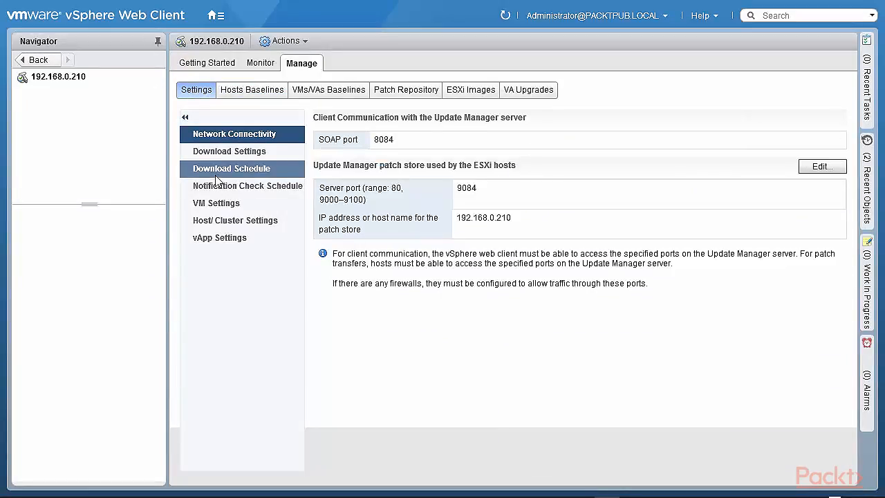
Step: Browse the Hosts Baselines, VMs/VAs Baselines and Patch Repository lists
click(245, 92)
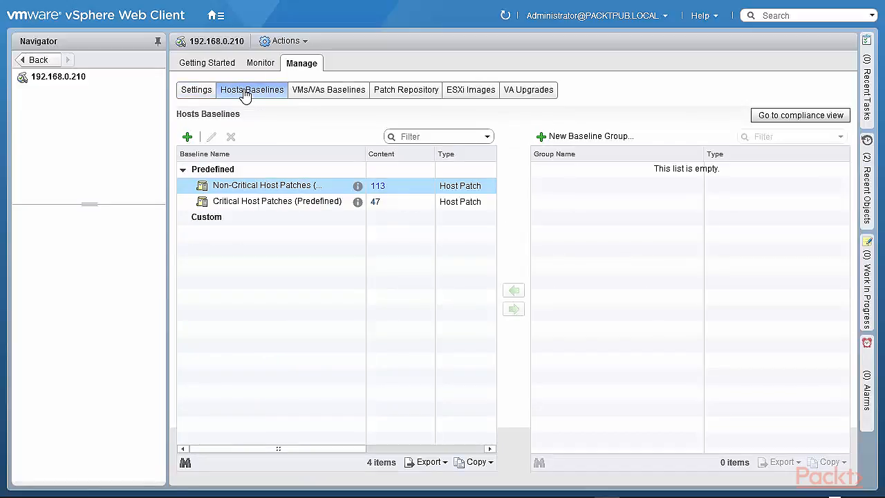
click(310, 97)
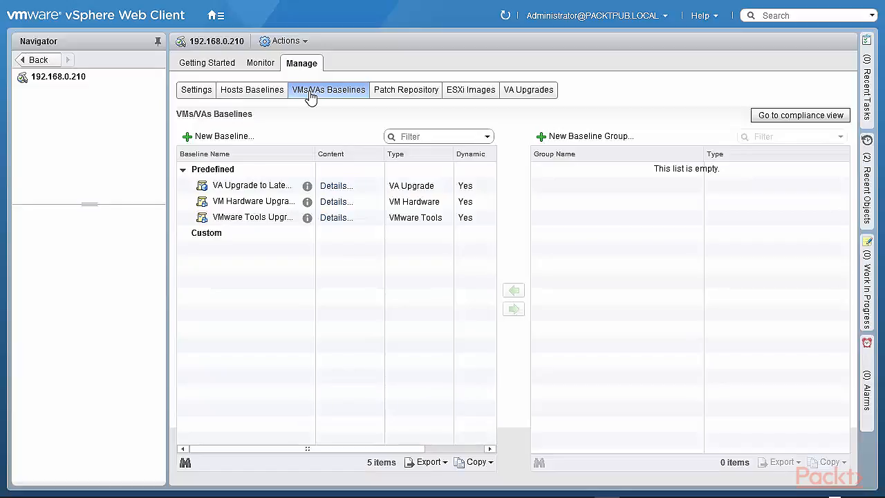
click(409, 98)
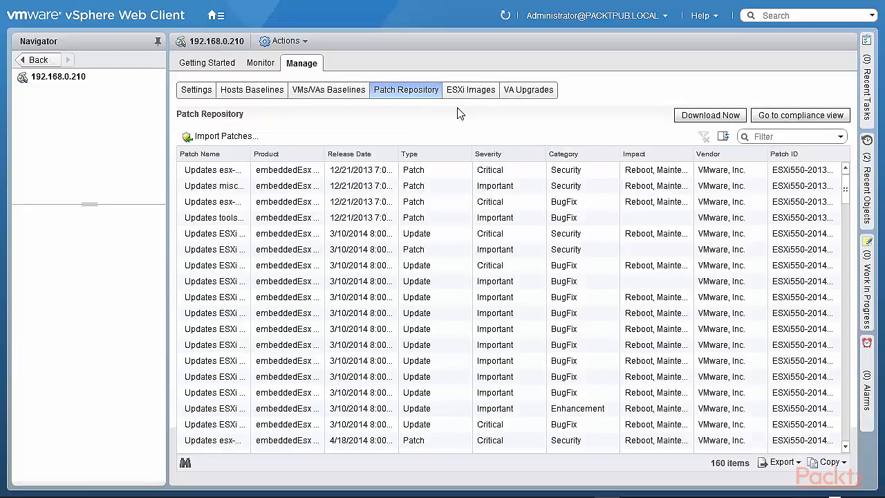
Step: Check the empty ESXi Images list without importing, then view the VA Upgrades
click(474, 94)
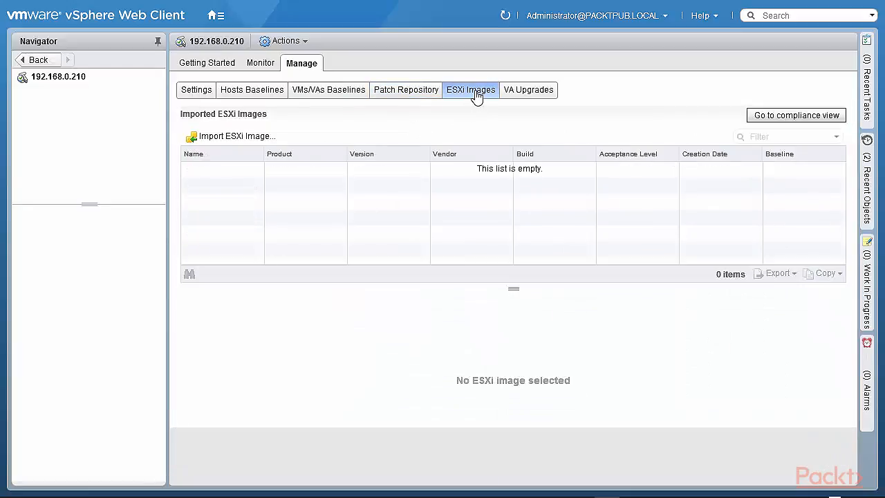
click(245, 138)
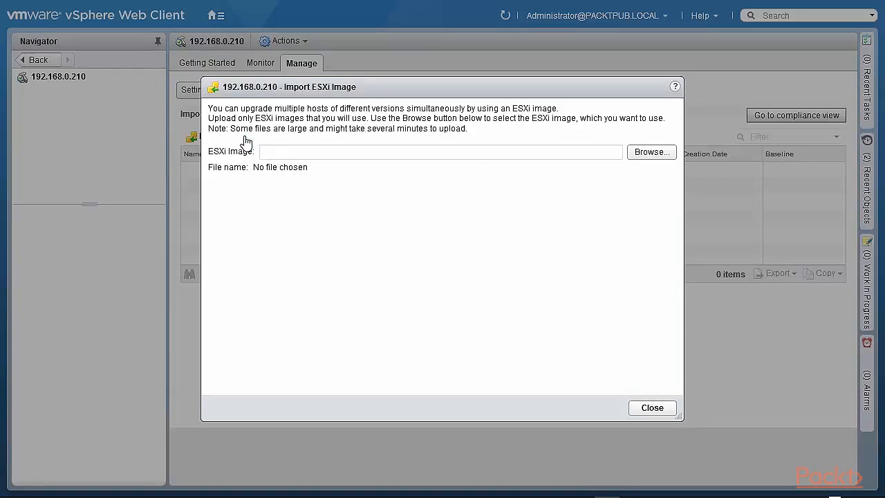
click(653, 409)
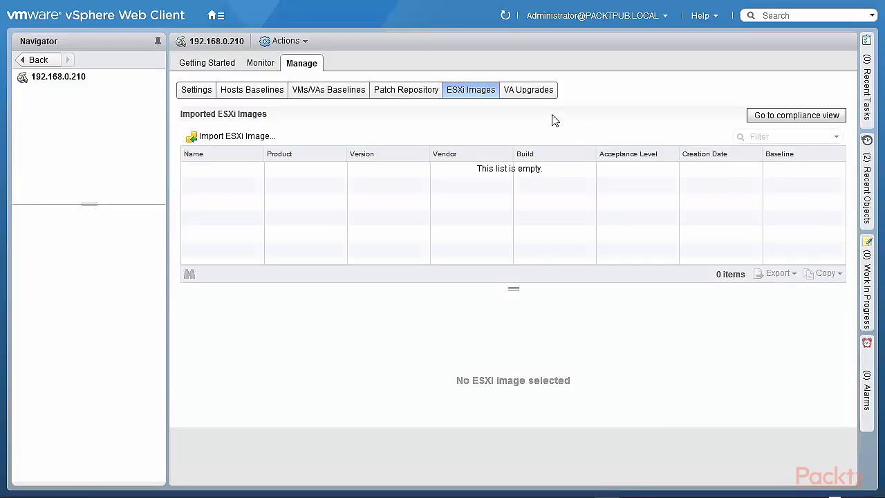
click(536, 93)
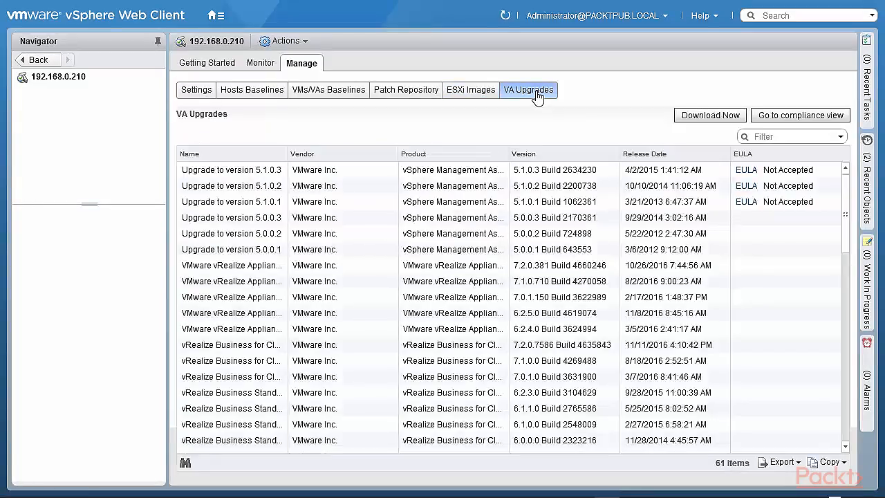
Step: Start downloading the appliance upgrades and return to 192.168.0.210's Compliant status view
click(710, 117)
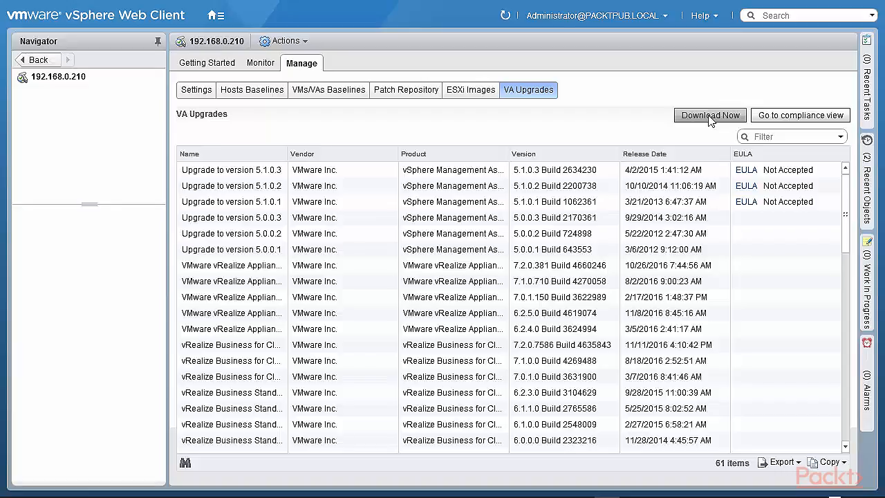
click(804, 117)
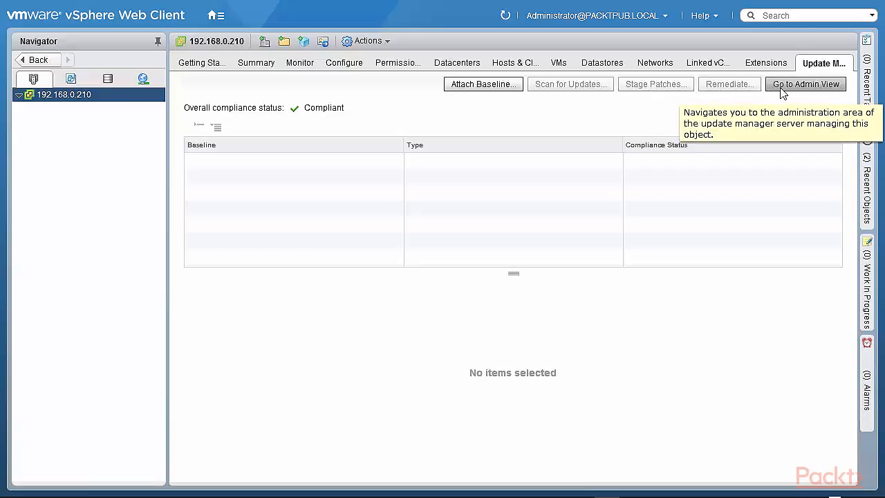
click(492, 84)
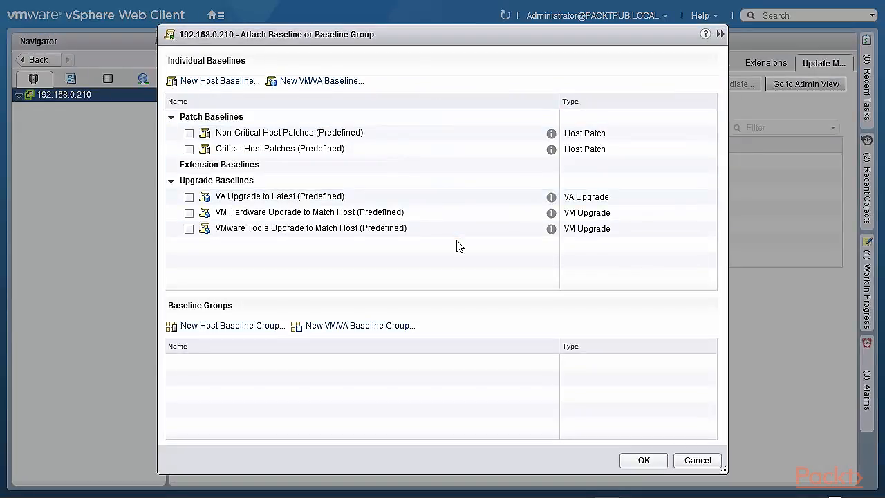
click(700, 461)
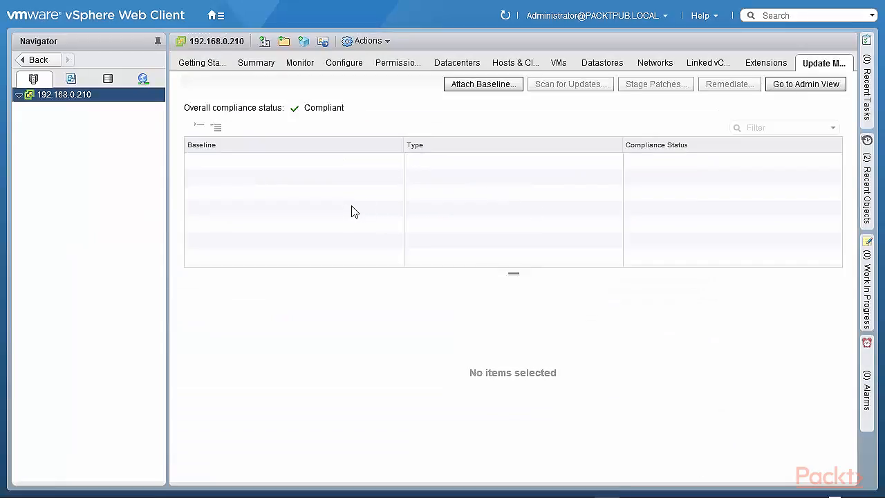